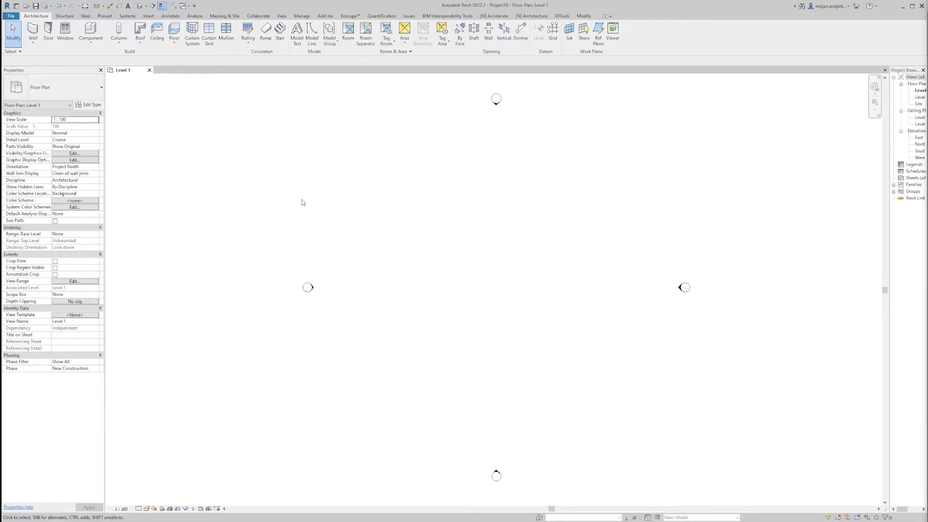
- Duplicate the plain Curtain Wall type as a new type named CW_concrete bricks
left_click(32, 31)
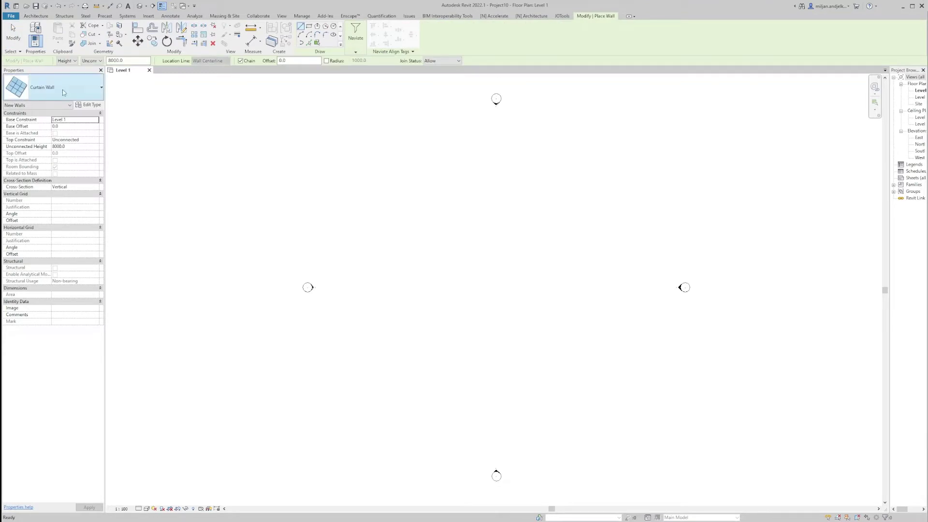
left_click(80, 103)
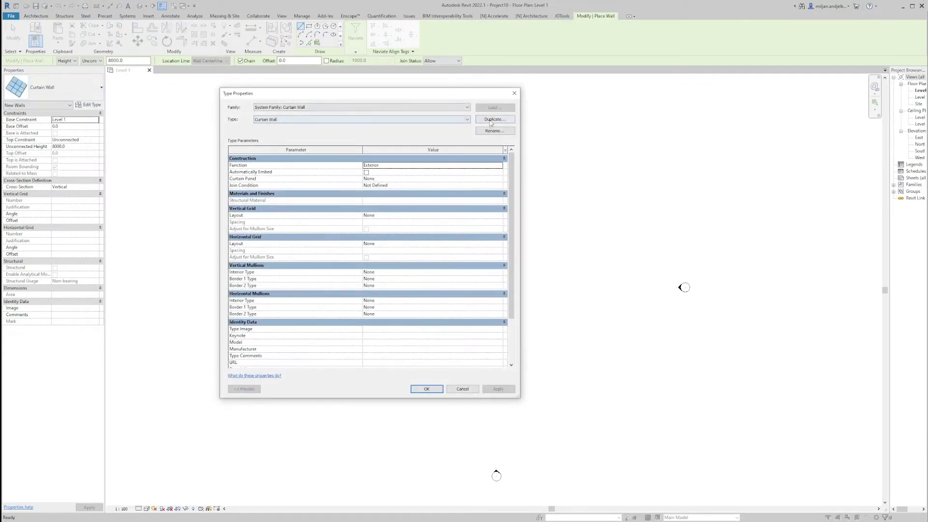
left_click(492, 120)
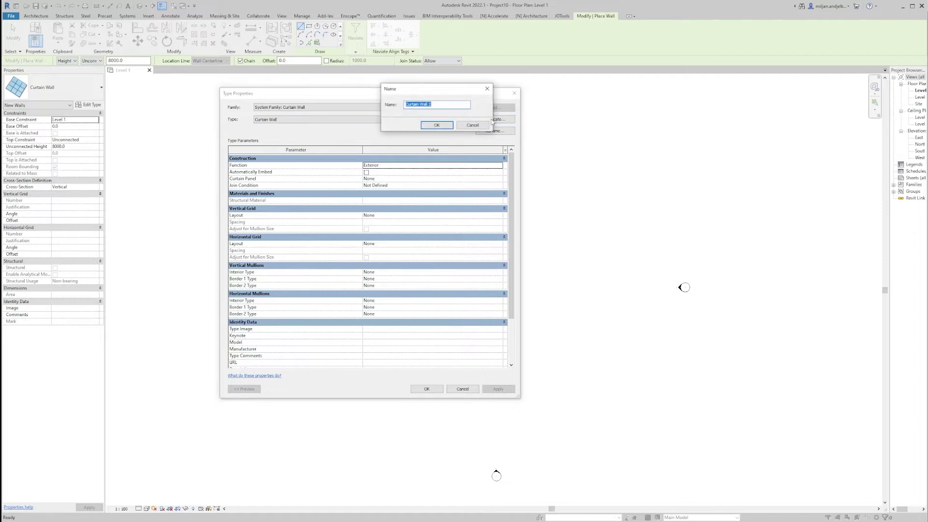
type("CW_concrete bricks")
left_click(436, 124)
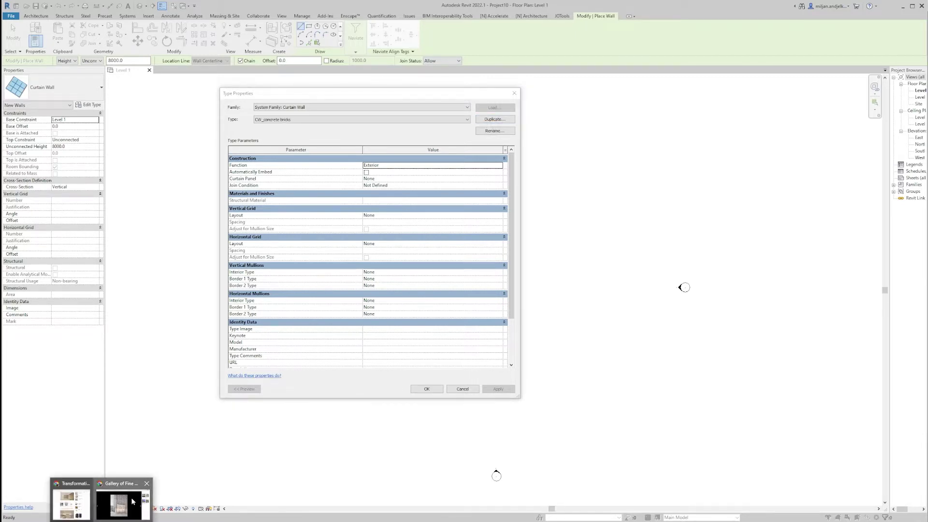
left_click(128, 494)
key("super+shift+s")
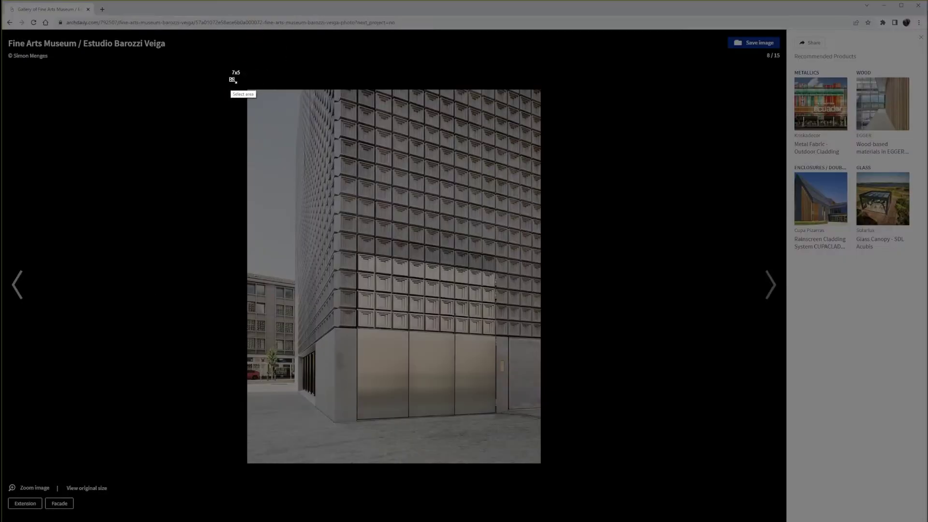
left_click_drag(232, 80, 557, 492)
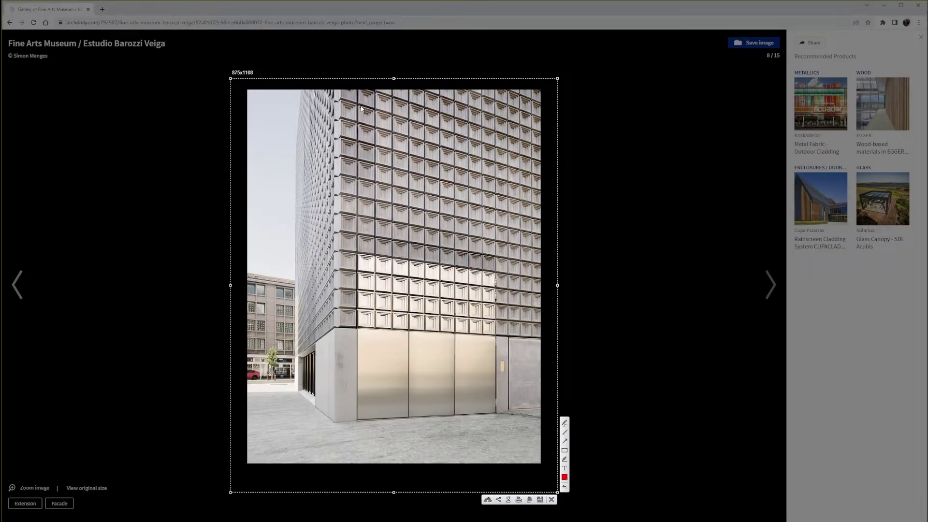
left_click_drag(358, 105, 356, 319)
left_click_drag(371, 117, 375, 326)
left_click_drag(342, 158, 512, 198)
mouse_move(343, 139)
left_mouse_down()
mouse_move(435, 163)
mouse_move(385, 152)
mouse_move(385, 168)
left_mouse_up()
left_click_drag(360, 134, 376, 139)
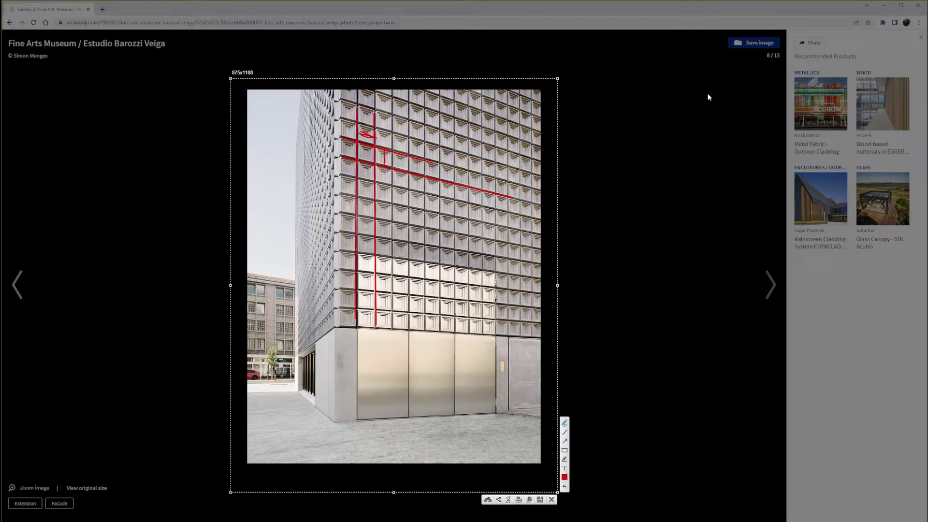
key("Escape")
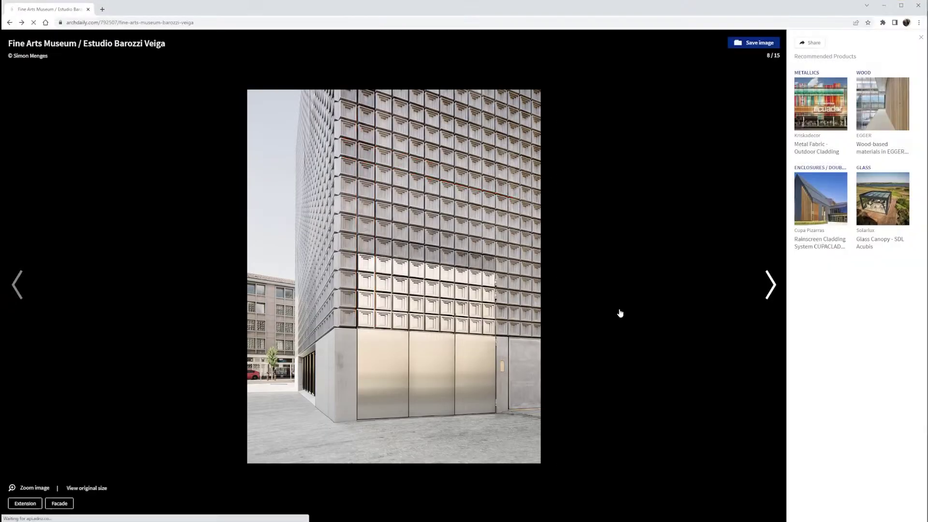
left_click(921, 37)
left_click(886, 5)
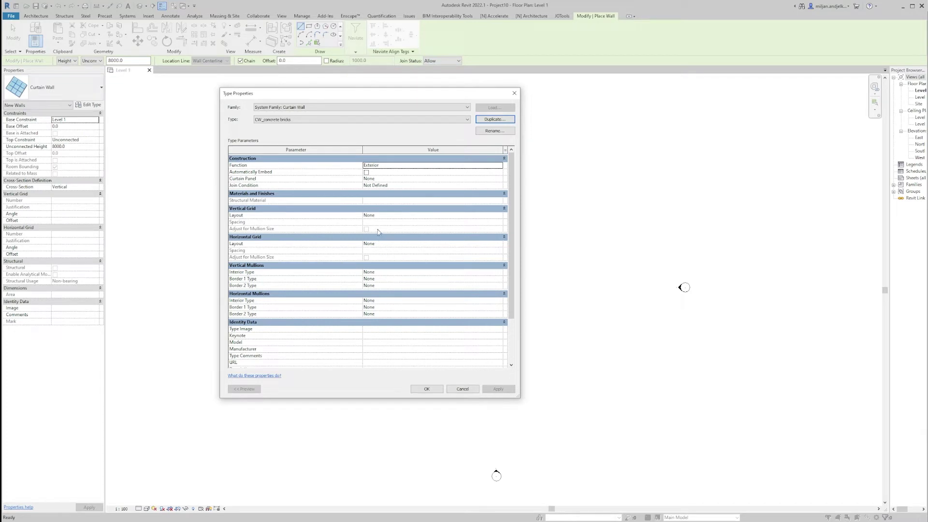
- Set both vertical and horizontal grid layouts to Fixed Distance with 350 spacing
left_click(500, 216)
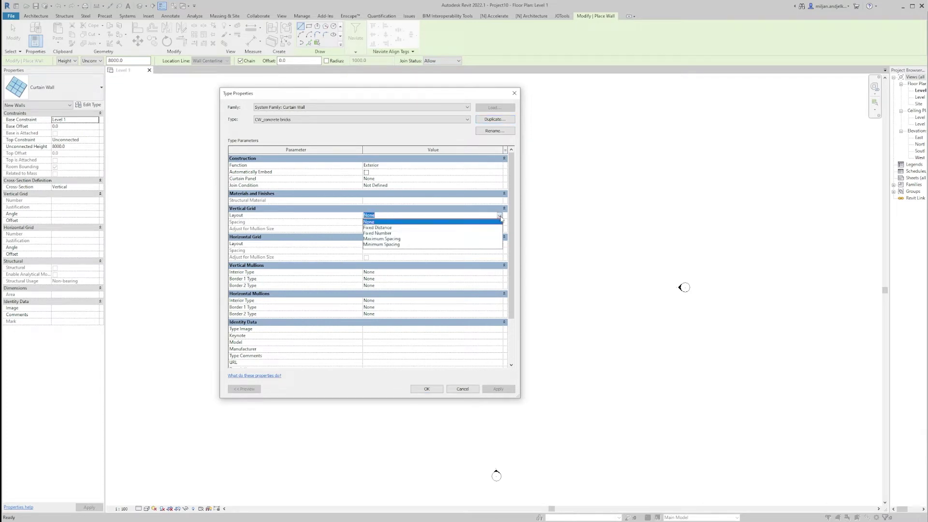
left_click(381, 227)
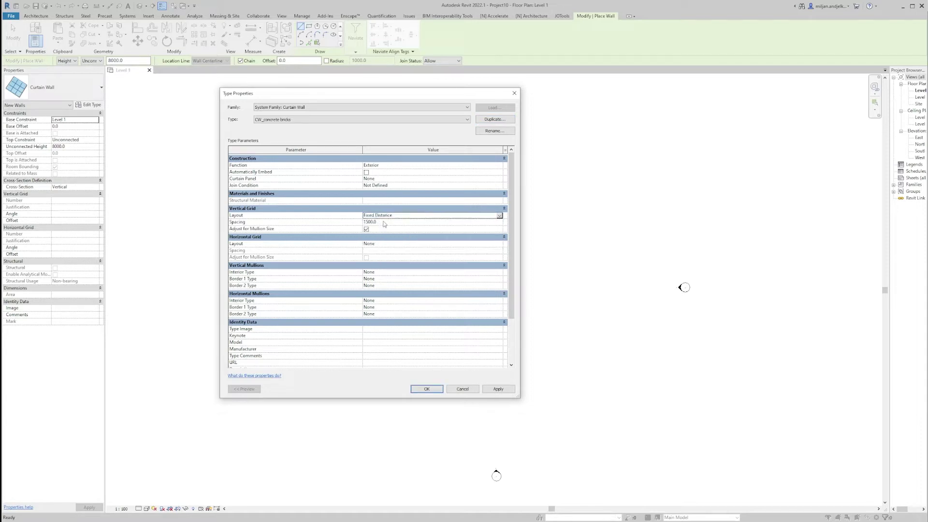
left_click(384, 221)
type("350")
left_click(498, 244)
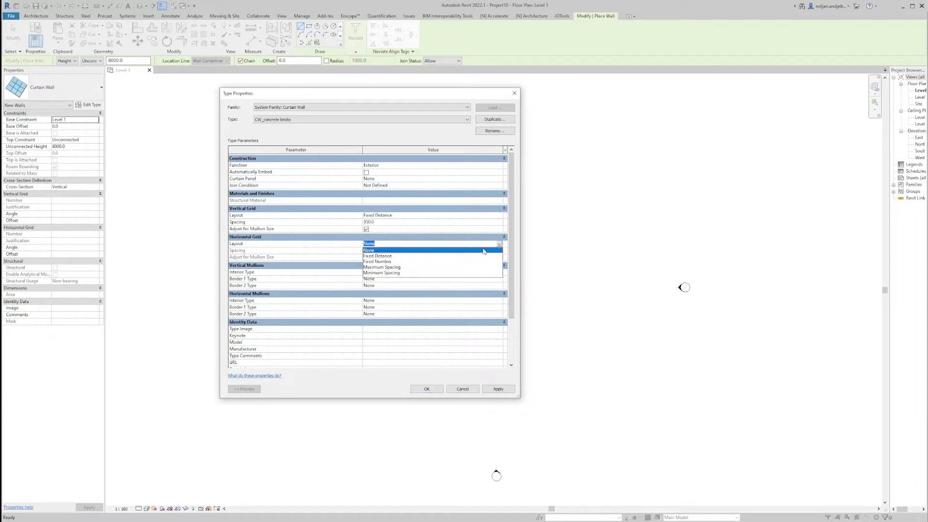
left_click(386, 256)
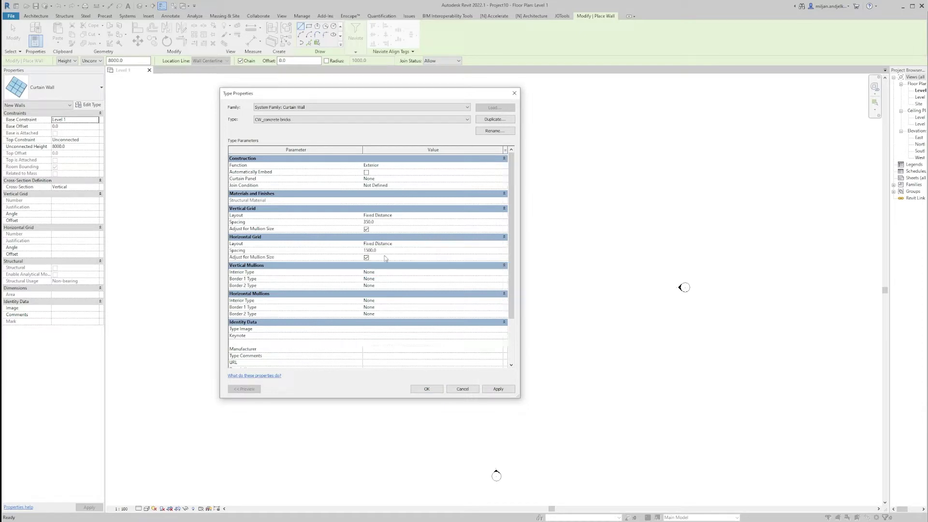
left_click(383, 250)
type("350")
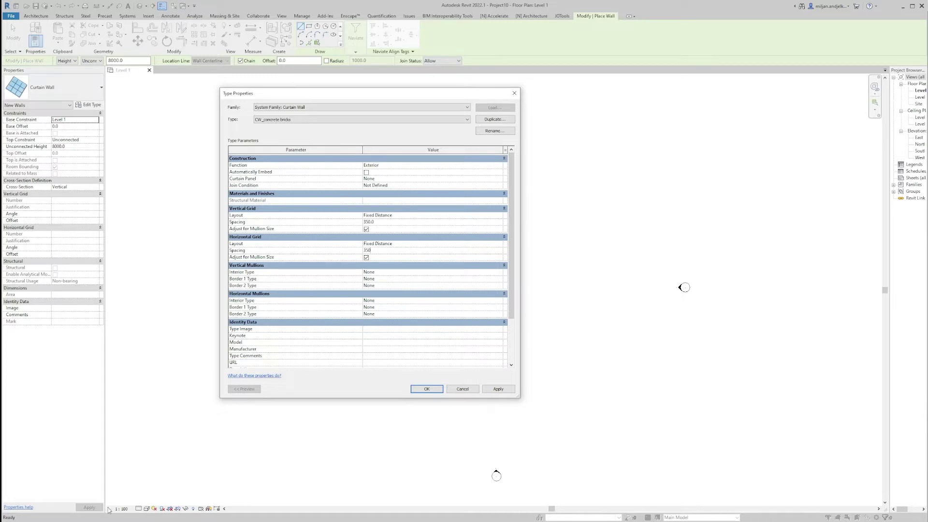
- Browse the ArchDaily project gallery to the facade close-up photo
left_click(130, 498)
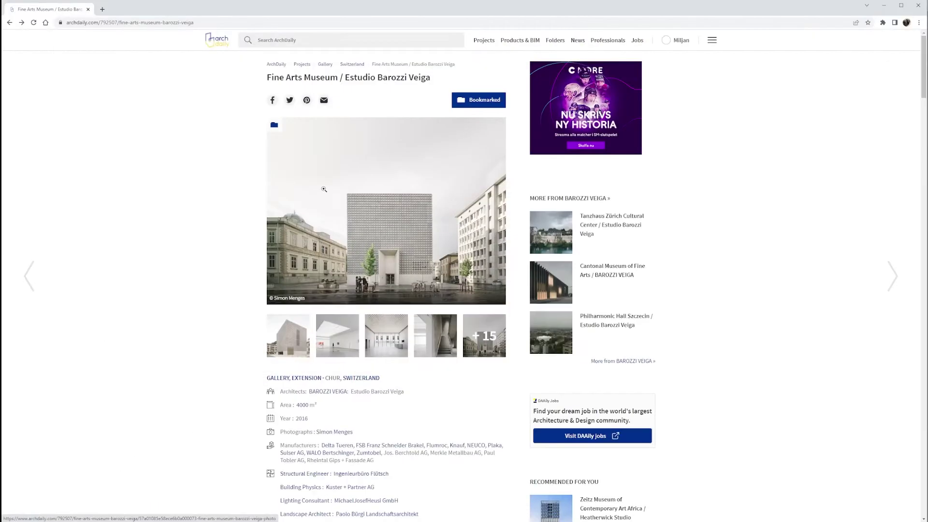
left_click(372, 233)
left_click(387, 268)
left_click(387, 268)
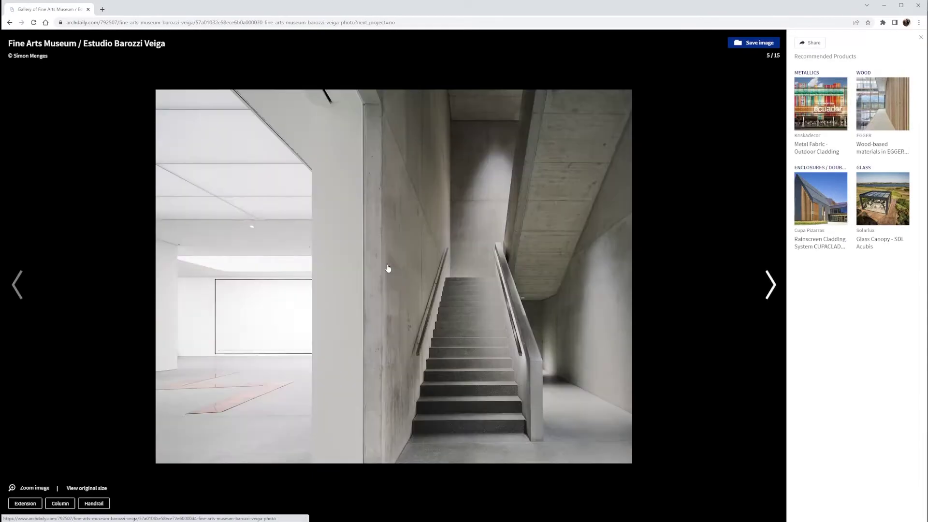
left_click(387, 267)
left_click(388, 267)
left_click(388, 268)
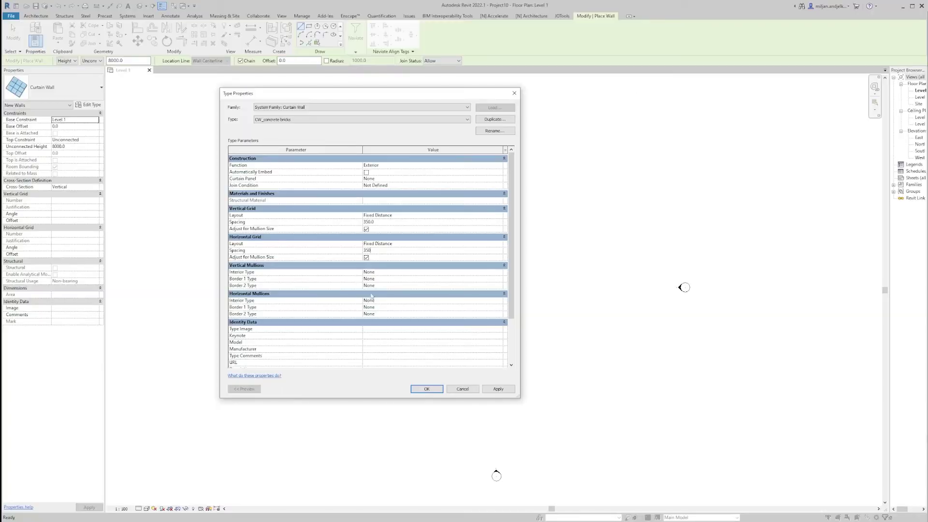
- Draw a straight CW_concrete bricks curtain wall in the Level 1 plan
left_click(427, 389)
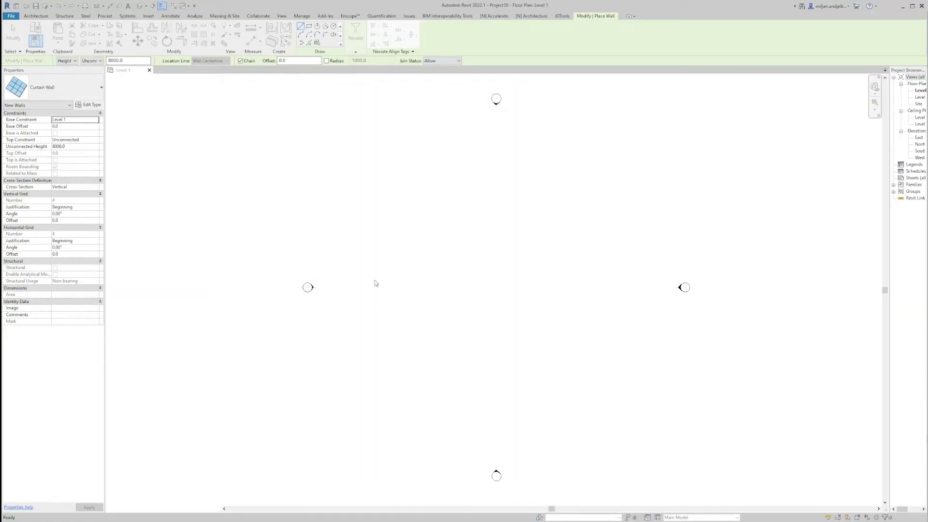
left_click(441, 286)
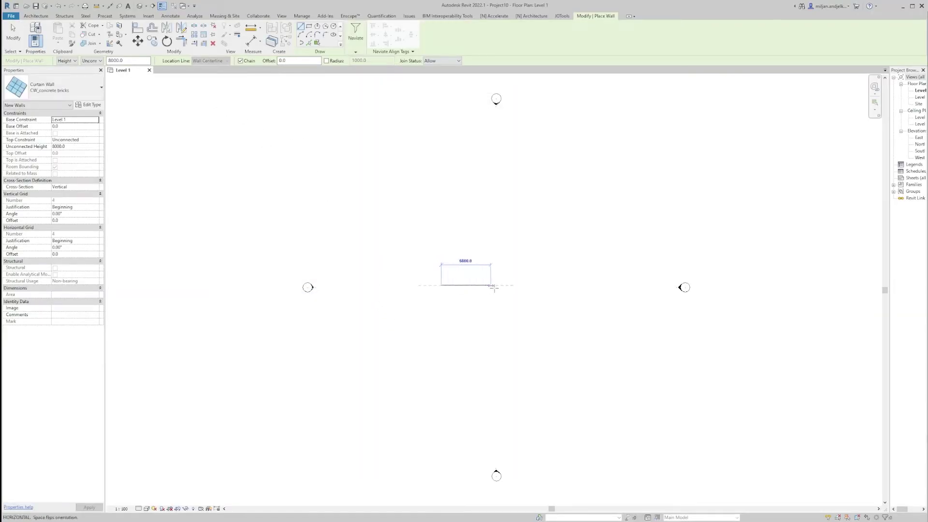
key("Return")
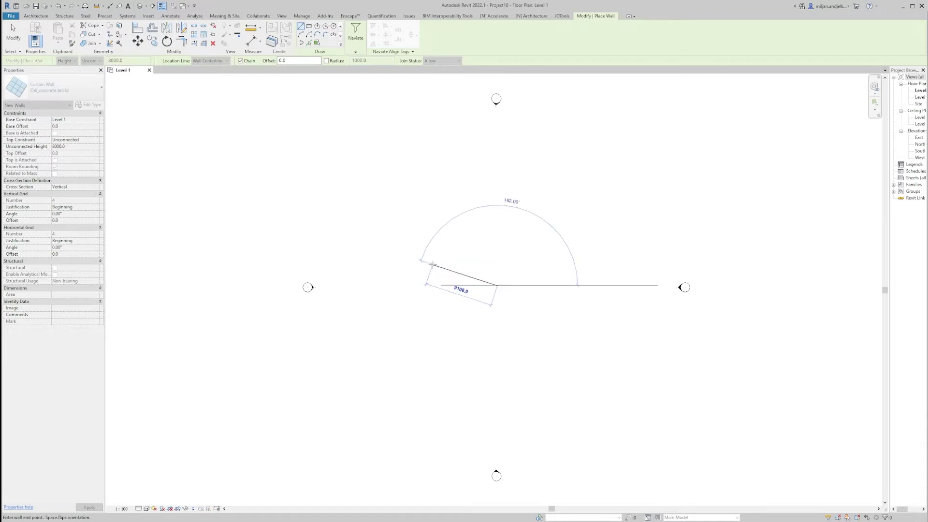
left_click(12, 34)
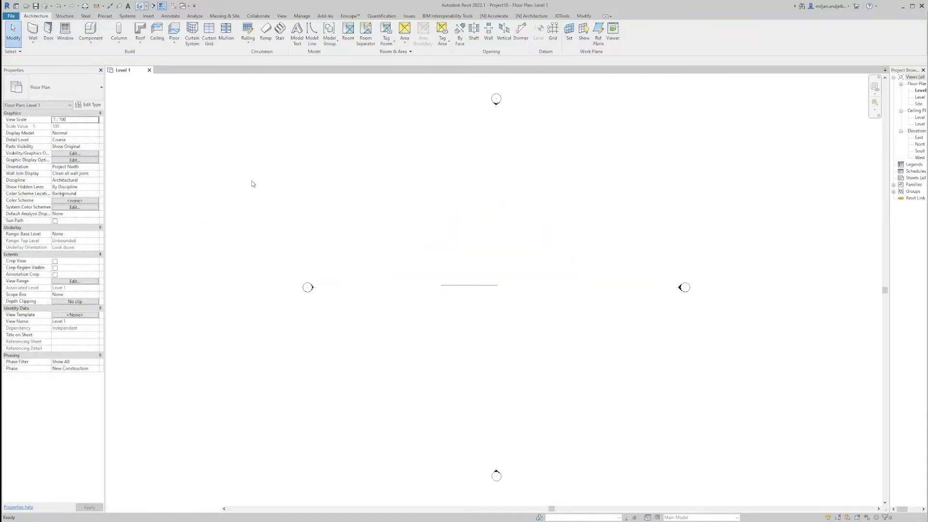
- View the gridded wall in the default 3D view and compare it with the facade photo
key("3")
key("d")
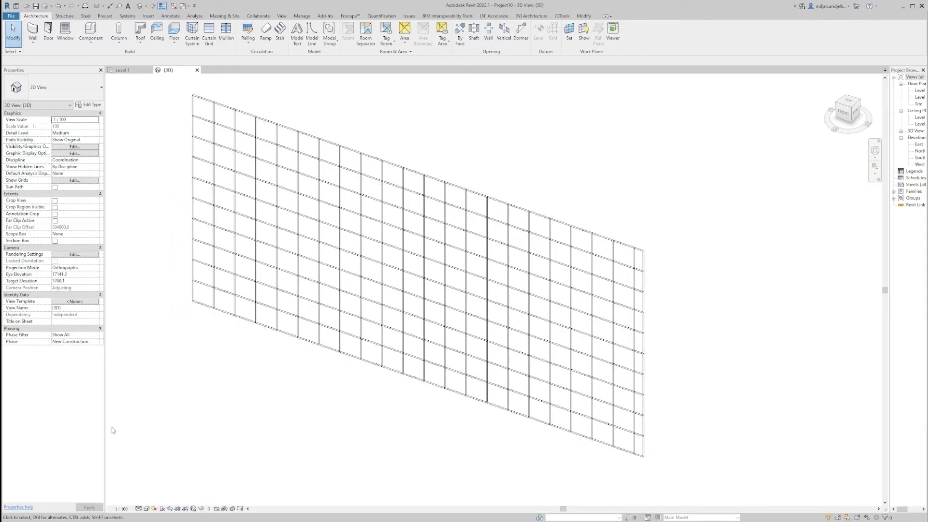
left_click(129, 505)
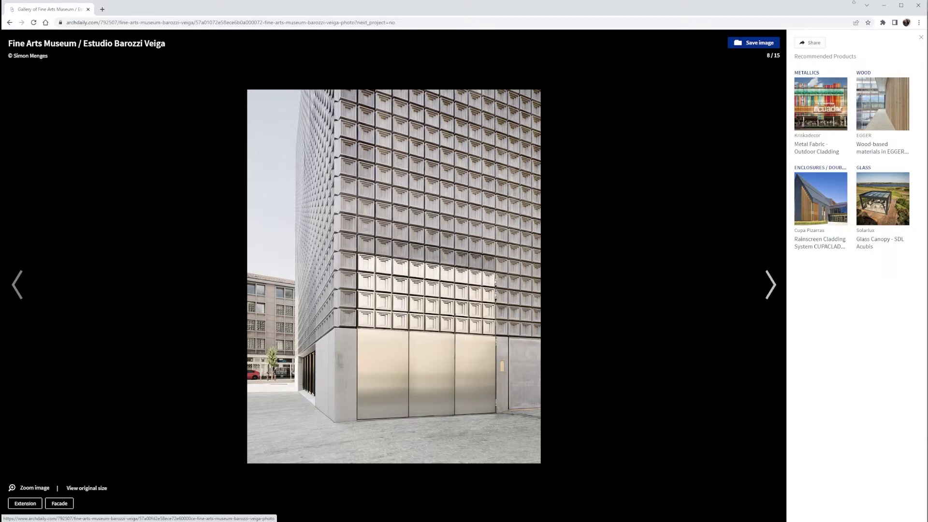
key("alt+Tab")
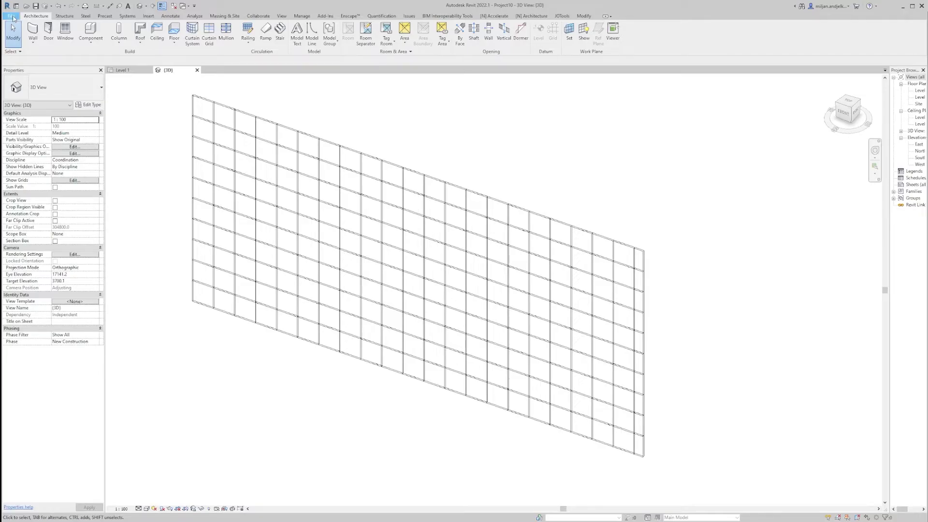
- Create a new family from the Metric Curtain Wall Panel.rft template
left_click(12, 16)
mouse_move(46, 44)
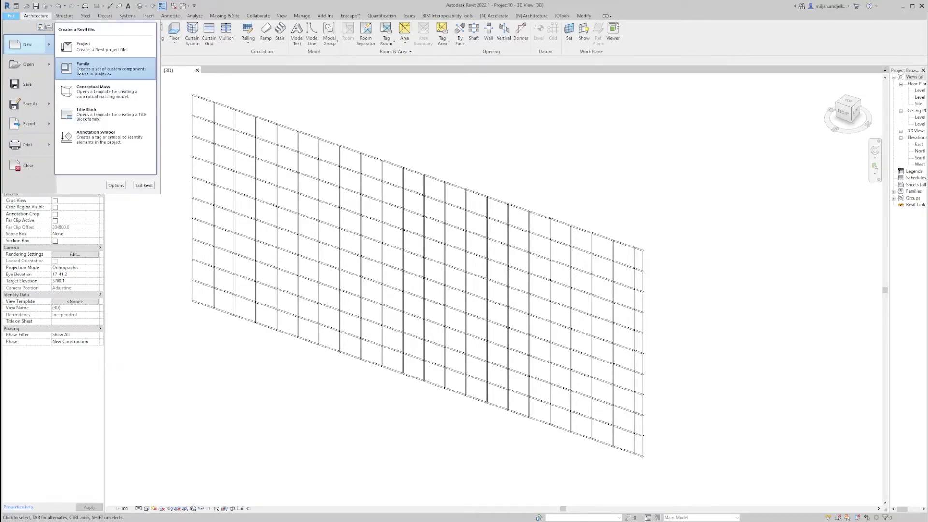
left_click(81, 71)
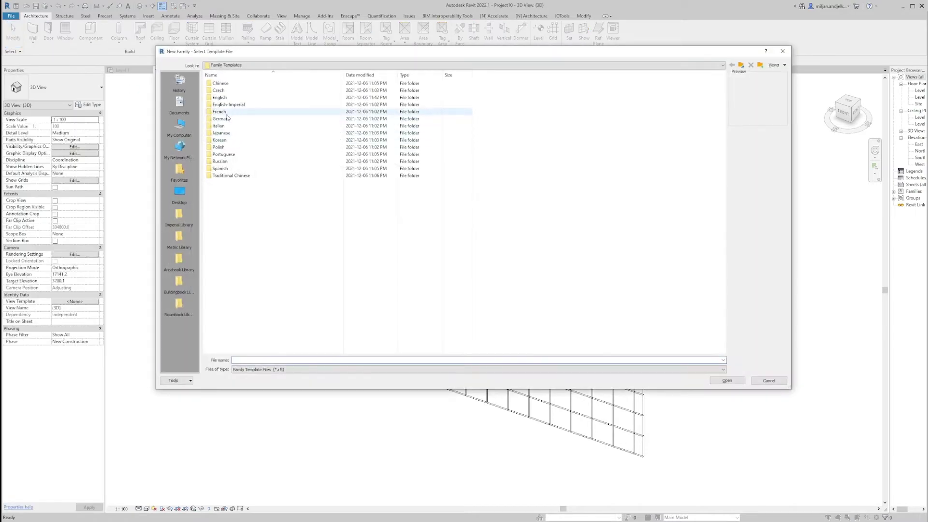
left_click(218, 98)
double_click(218, 98)
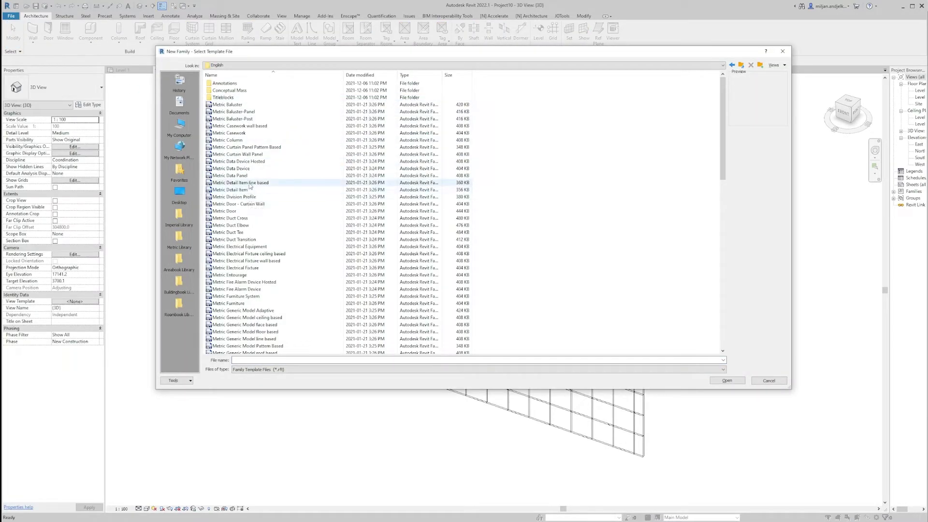
left_click(256, 156)
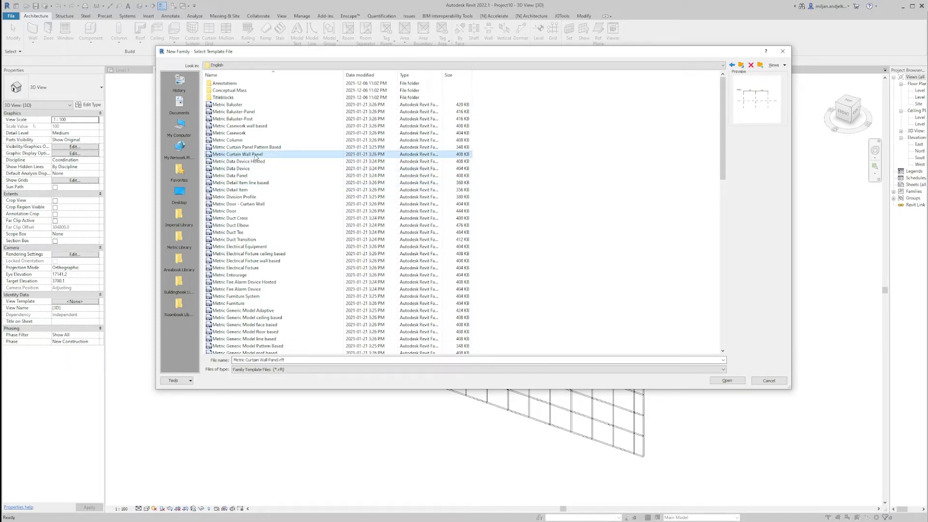
left_click(728, 380)
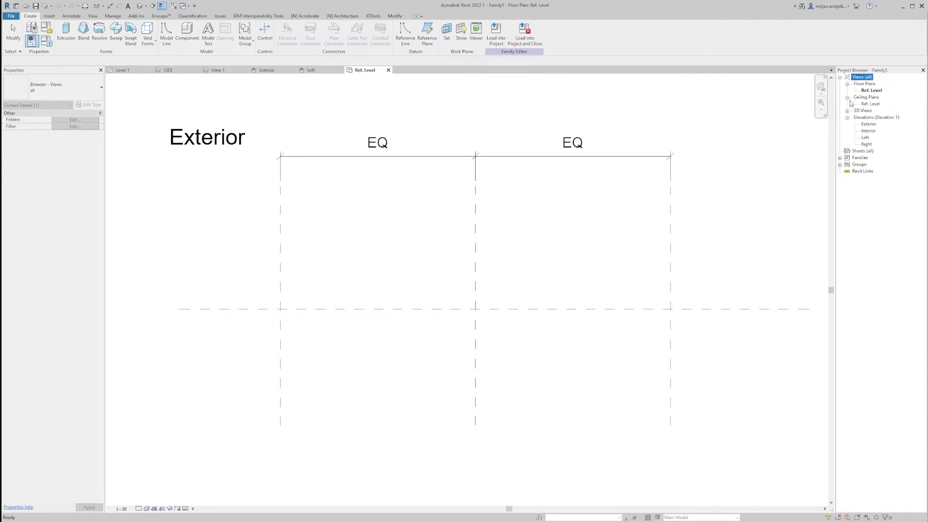
- In the Exterior elevation, set the Top reference plane 350 above the level
left_click(847, 98)
left_click(870, 117)
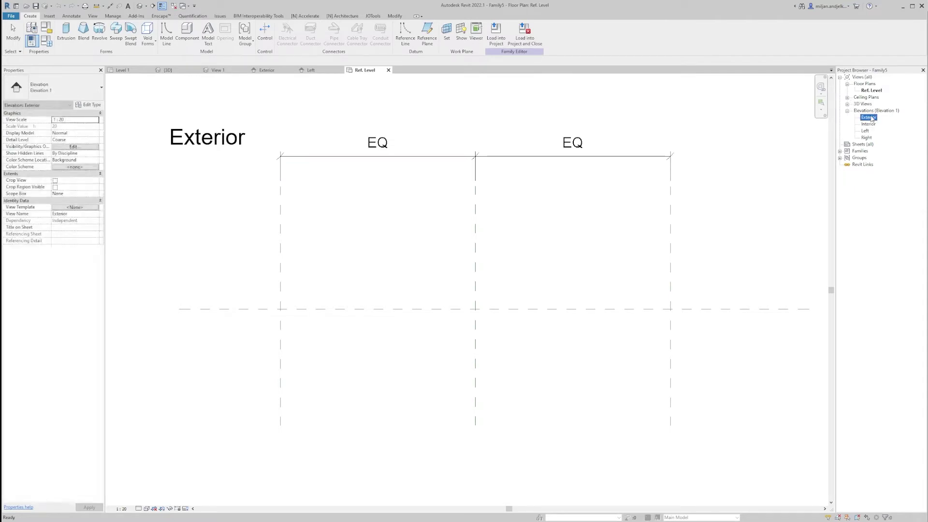
double_click(870, 117)
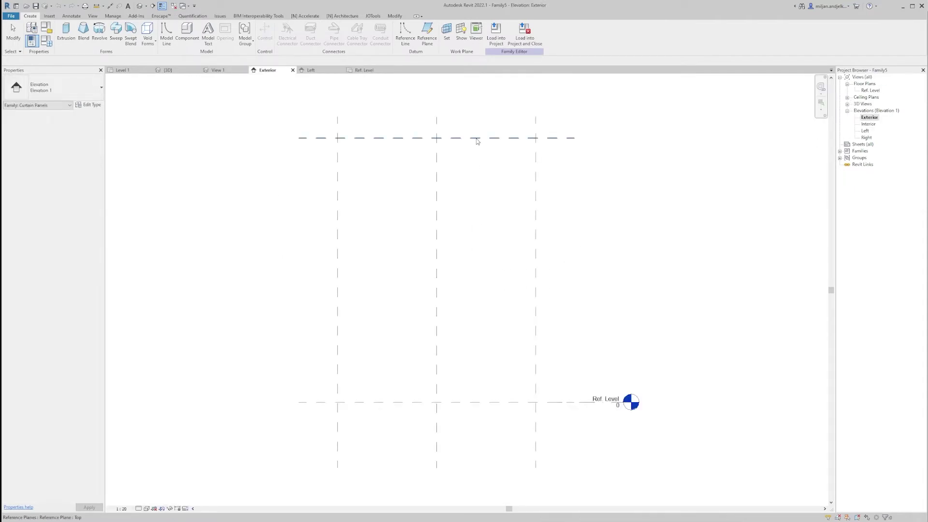
left_click(476, 139)
left_click(515, 264)
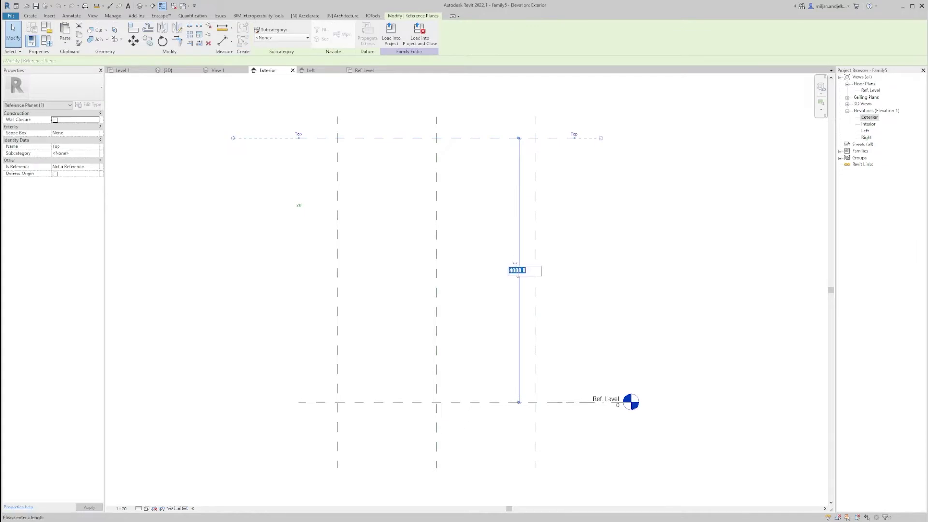
type("350")
key("Return")
left_click(375, 336)
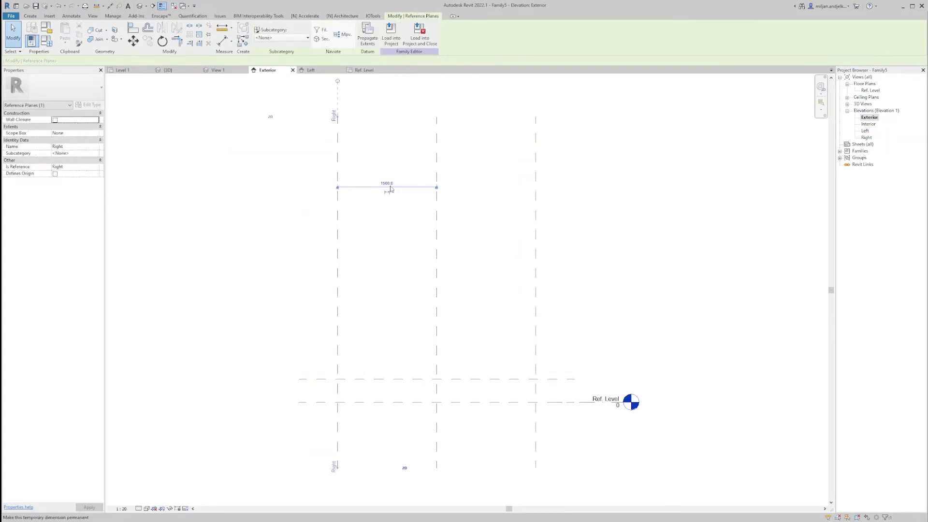
- Move the Right reference plane to 175 from the centre
left_click(386, 183)
type("175")
key("Return")
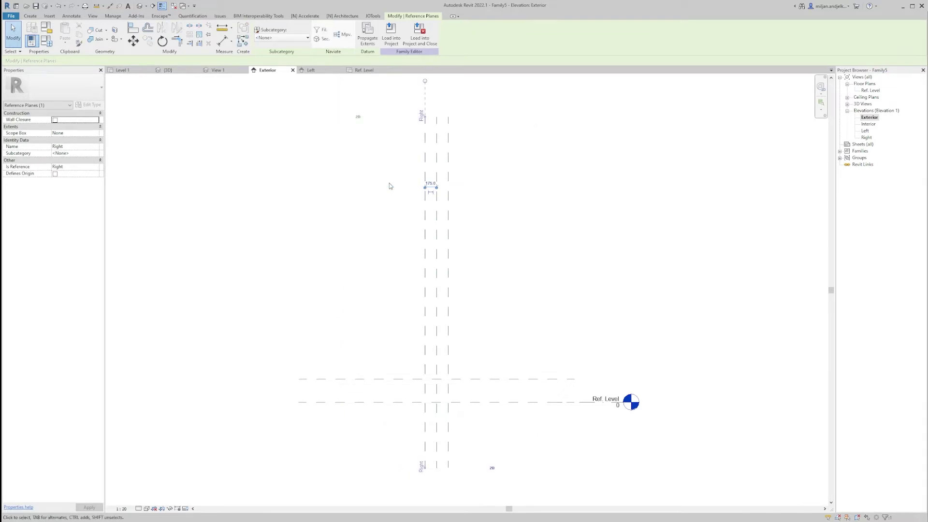
left_click(364, 304)
scroll(481, 368, "up", 4)
middle_click_drag(481, 369, 416, 265)
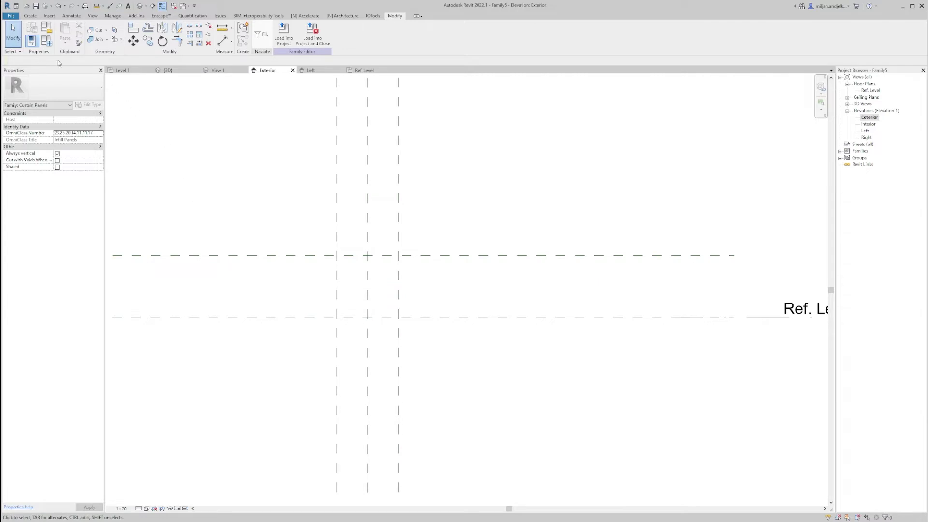
left_click(30, 15)
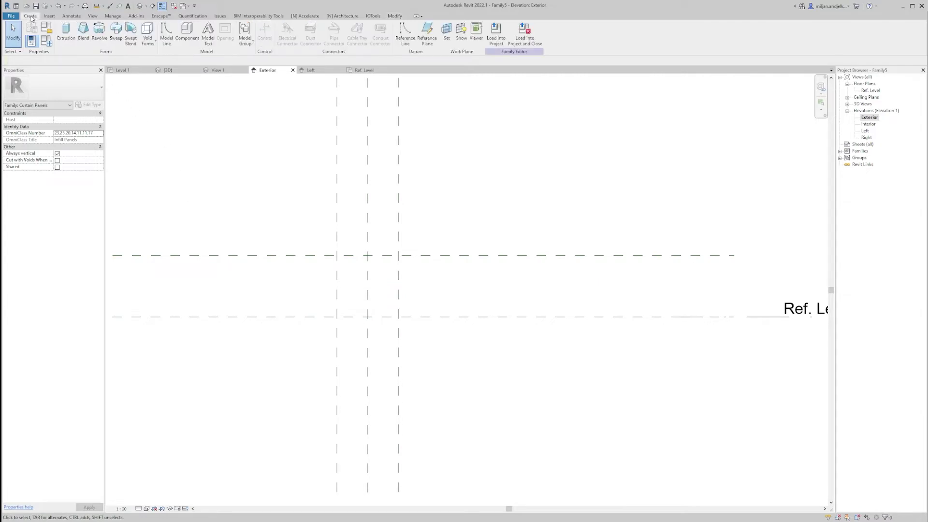
- Extrude a rectangle between the reference planes to a depth of 100
left_click(67, 32)
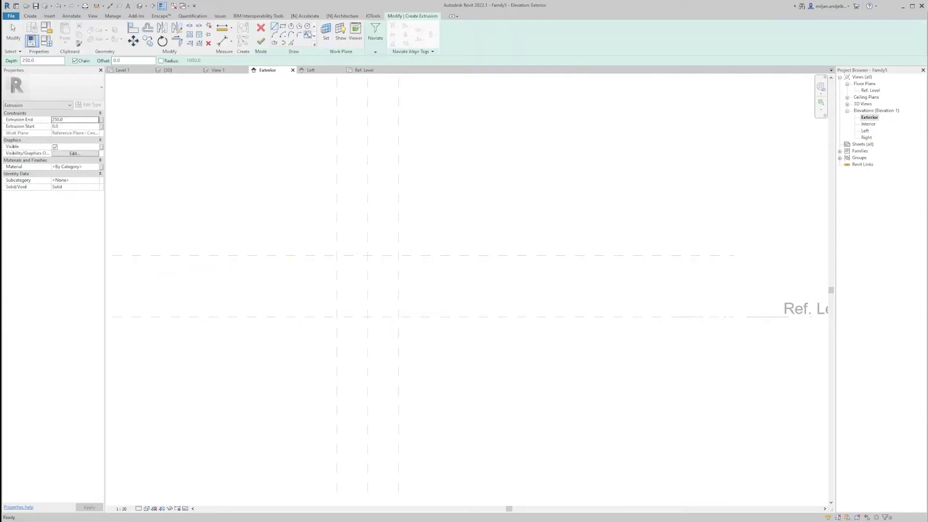
left_click(283, 26)
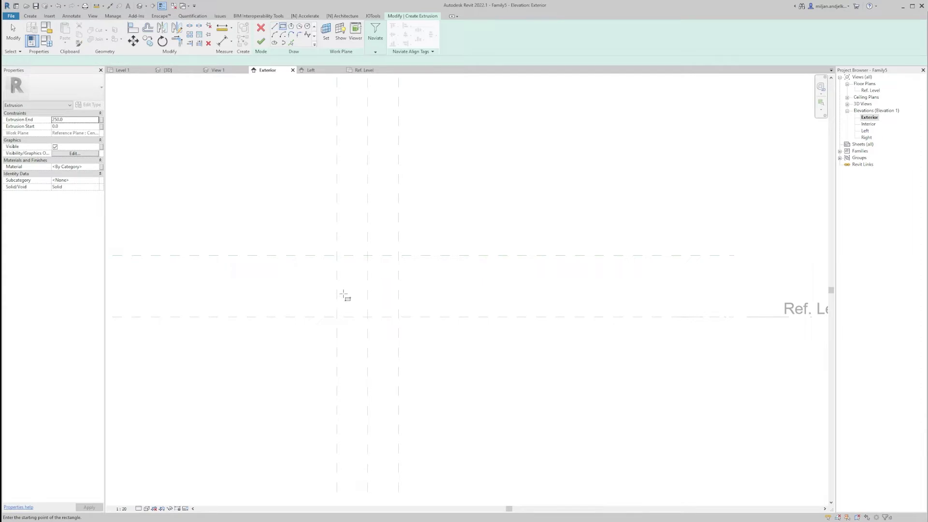
left_click(337, 255)
left_click(399, 317)
left_click(73, 121)
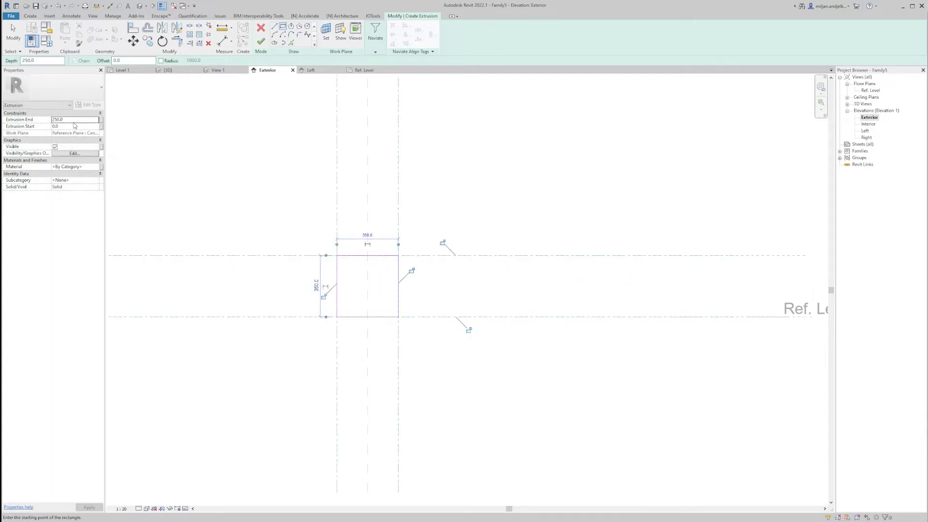
type("100")
key("Return")
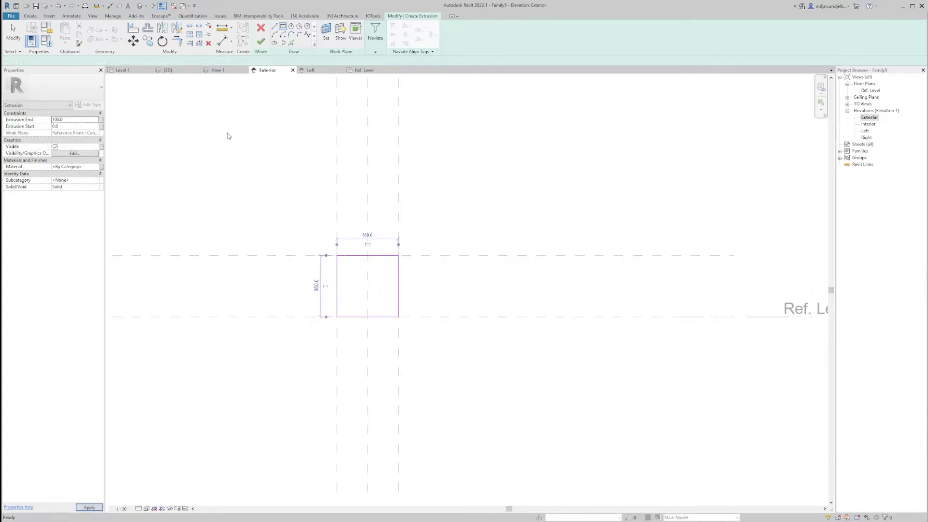
left_click(262, 42)
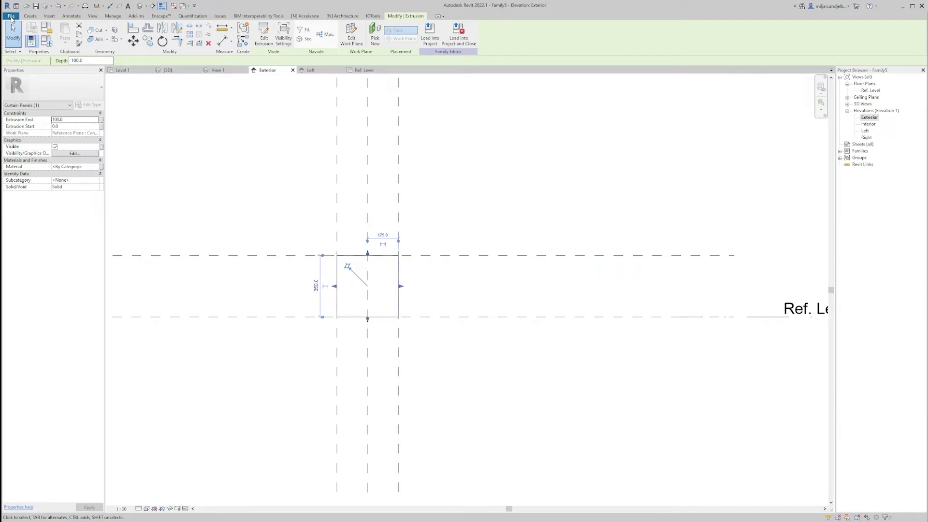
- Save the family as 0015_CW_panel_concrete brick and load it into the project
left_click(11, 16)
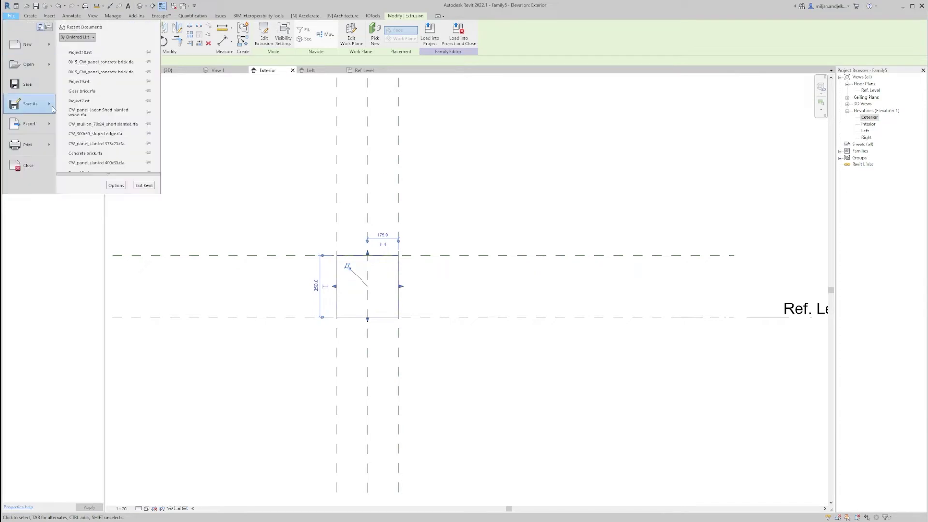
mouse_move(52, 105)
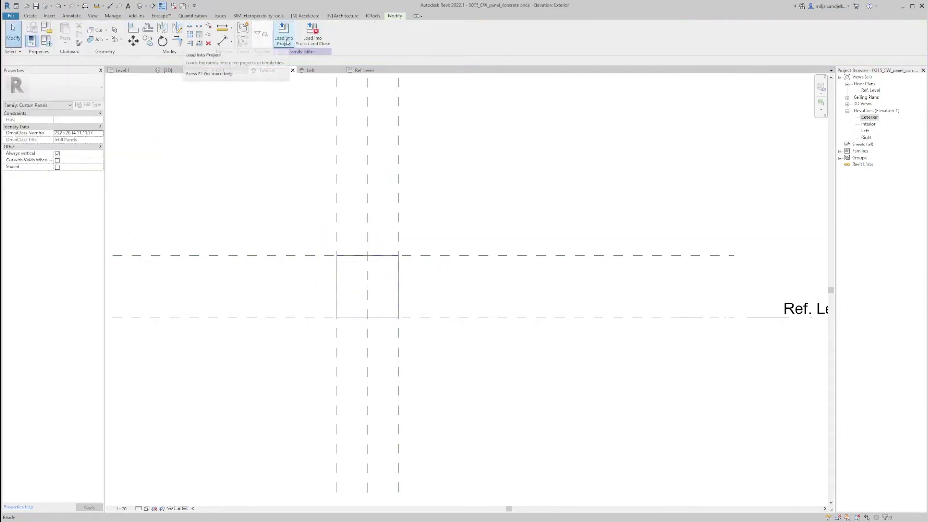
left_click(284, 42)
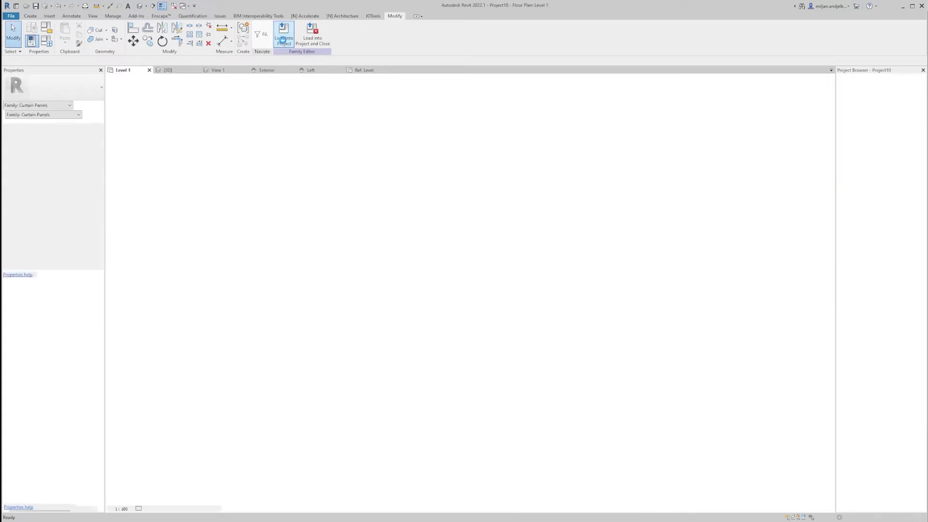
- Set the wall type's Curtain Panel to 0015_CW_panel_concrete brick, then glance at the facade photo
left_click(305, 140)
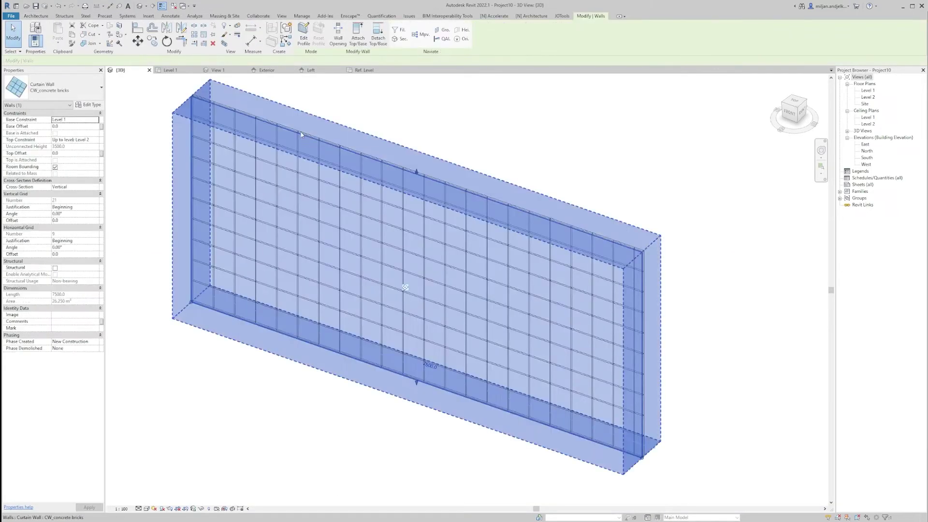
left_click(91, 106)
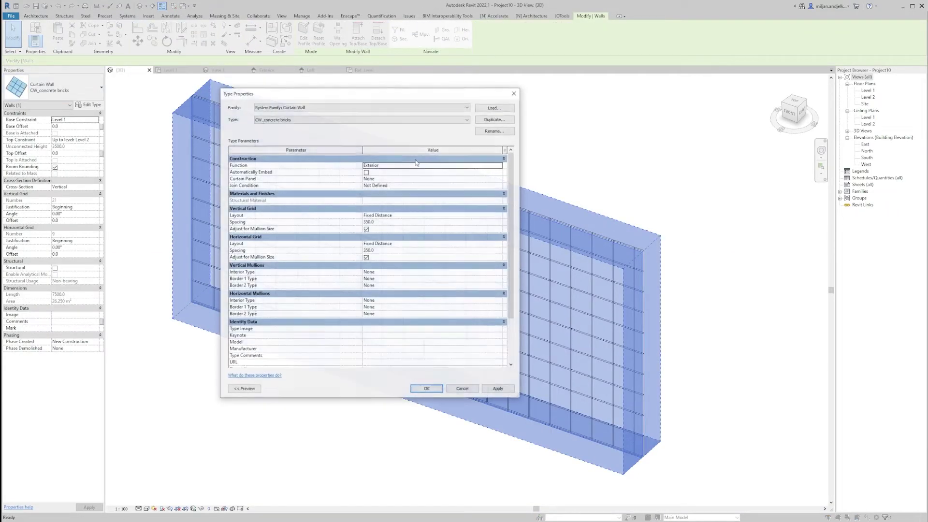
left_click(499, 178)
left_click(499, 179)
left_click(466, 191)
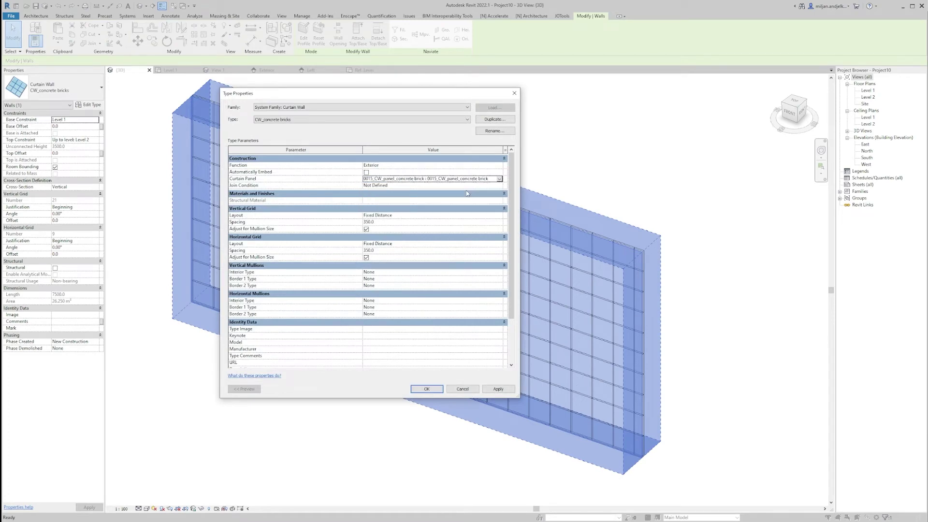
left_click(427, 389)
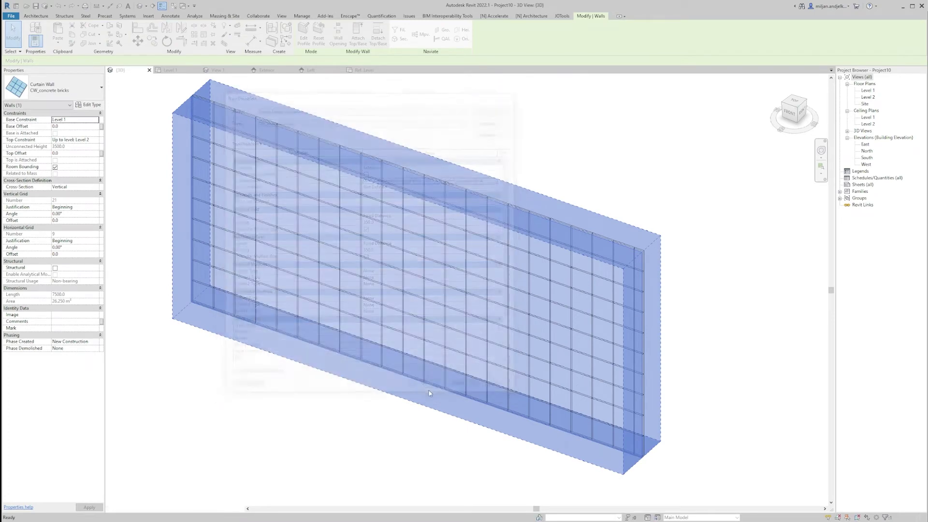
left_click(388, 437)
key("alt+Tab")
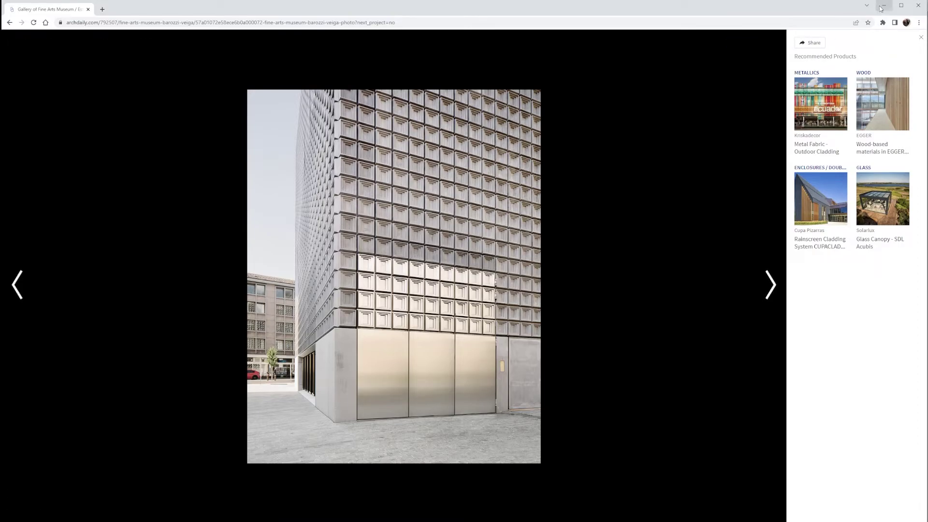
key("alt+Tab")
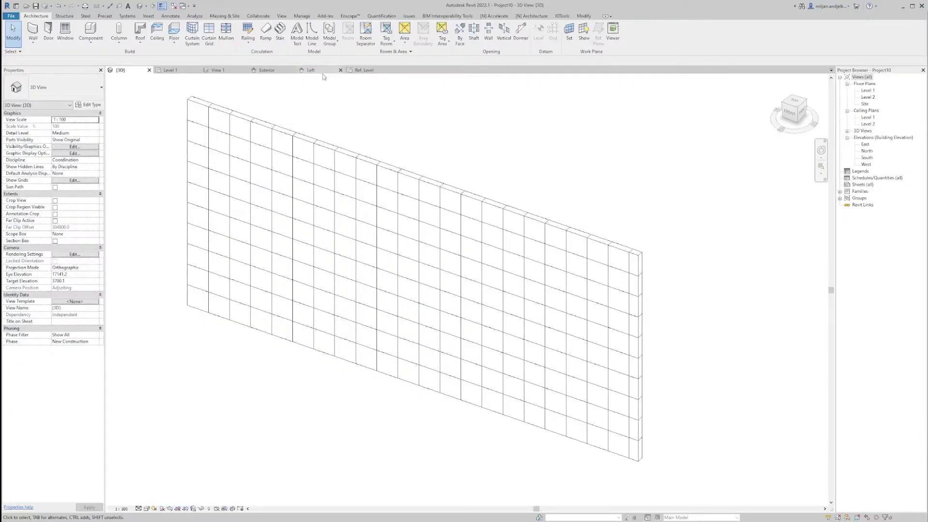
- Start a void sweep in the panel's 3D view, using the front face as path work plane
left_click(237, 72)
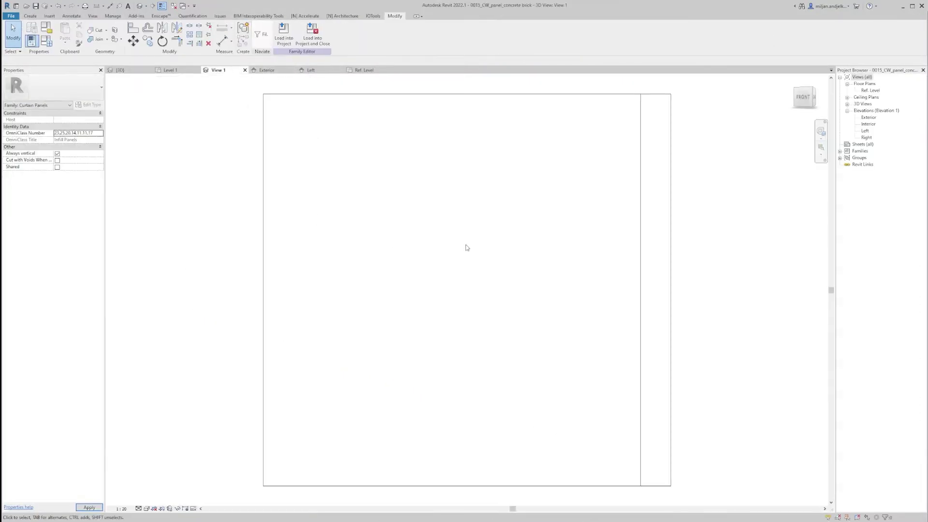
middle_click_drag(467, 247, 222, 240, "shift")
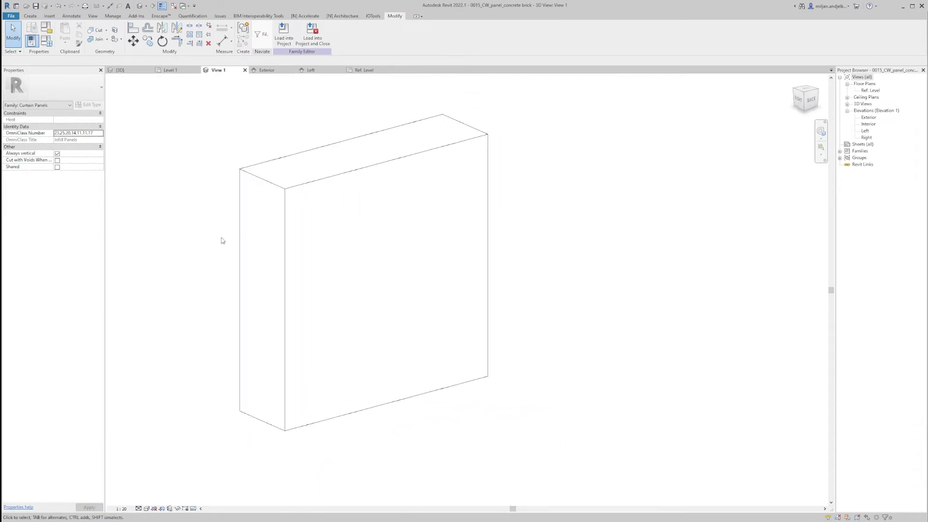
left_click(30, 17)
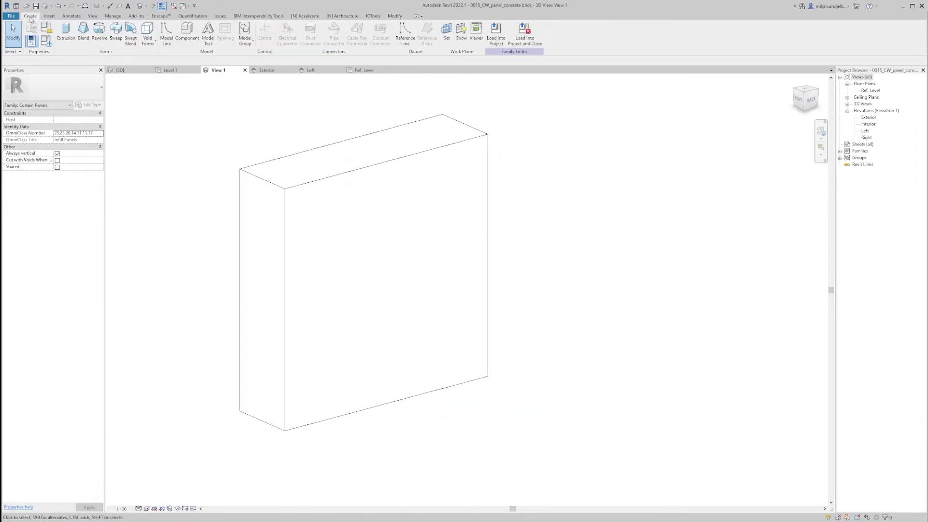
left_click(149, 43)
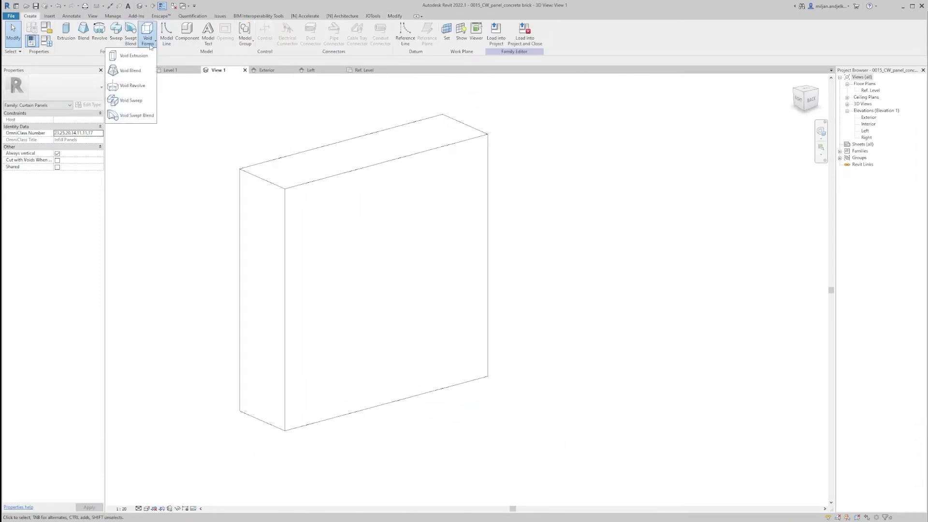
left_click(131, 100)
left_click(412, 27)
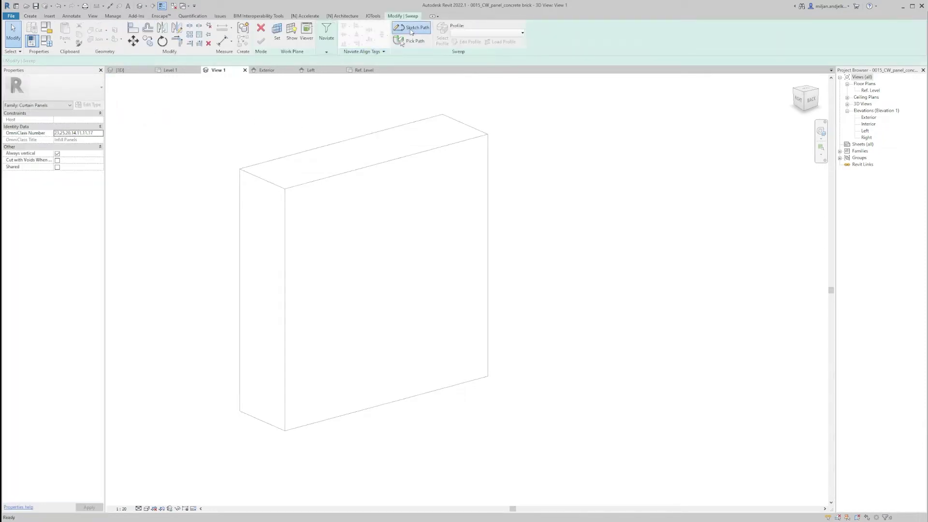
left_click(326, 32)
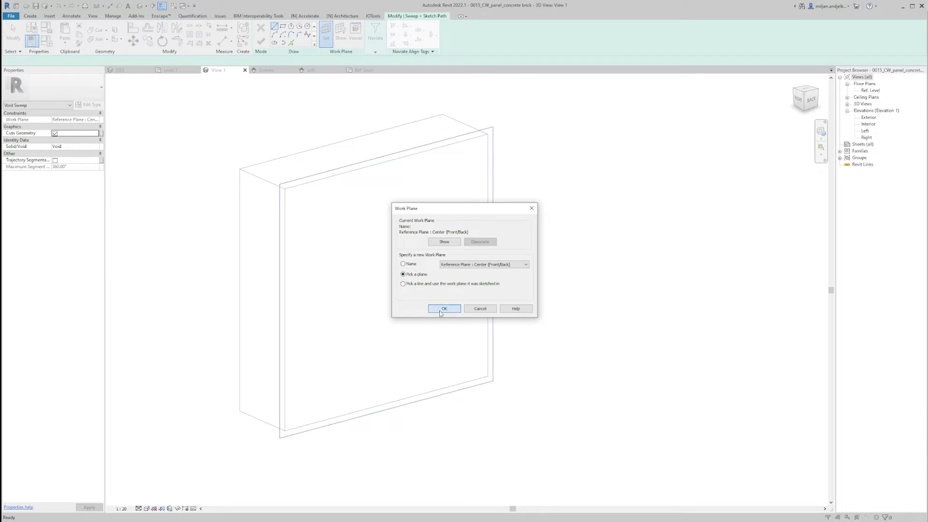
left_click(443, 308)
left_click(389, 222)
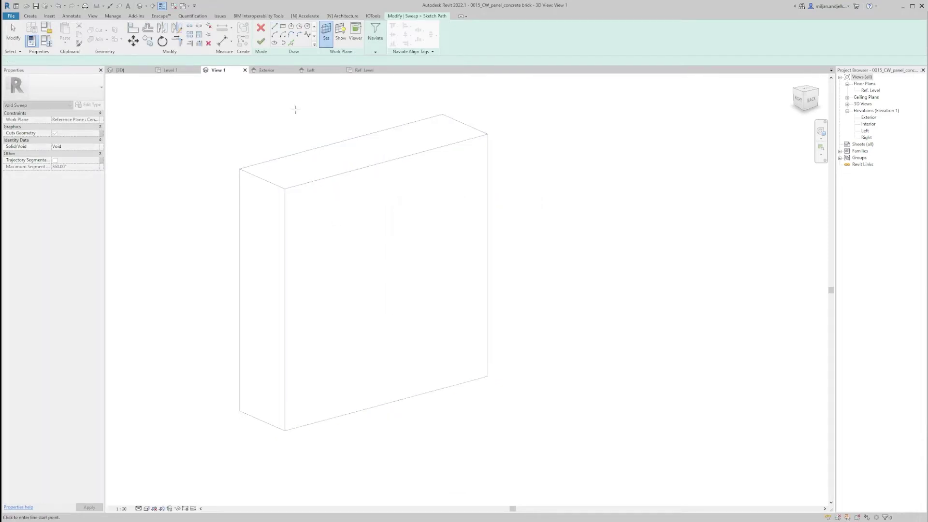
- Pick the top, left, bottom and right front edges as the sweep path
left_click(291, 42)
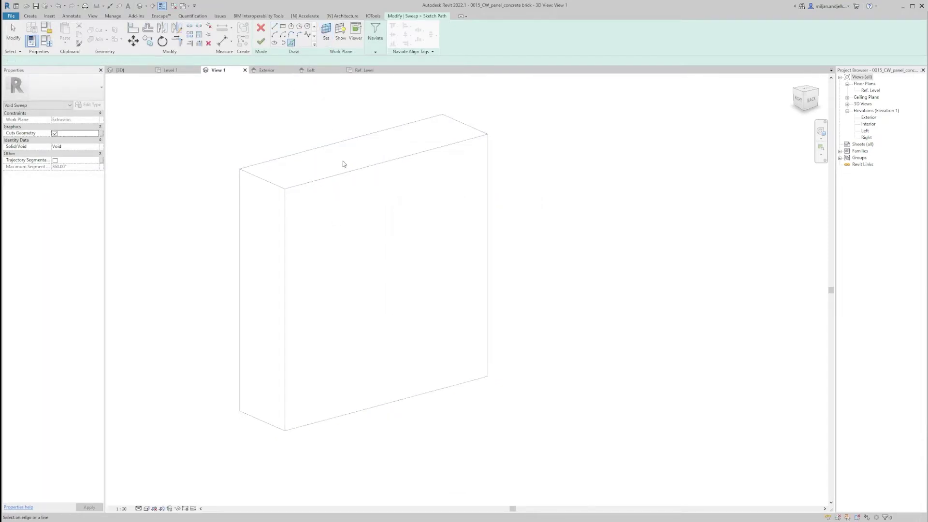
left_click(346, 175)
left_click(286, 235)
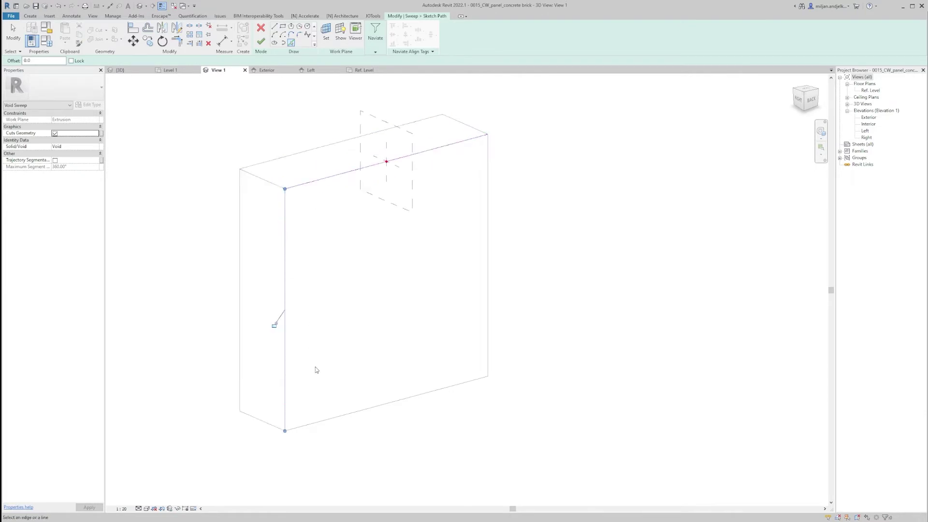
left_click(333, 417)
left_click(488, 314)
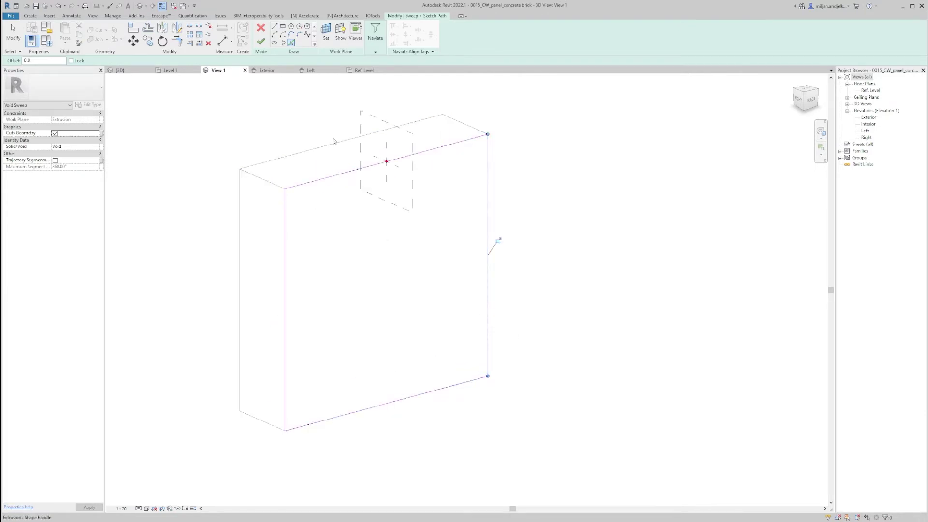
left_click(261, 42)
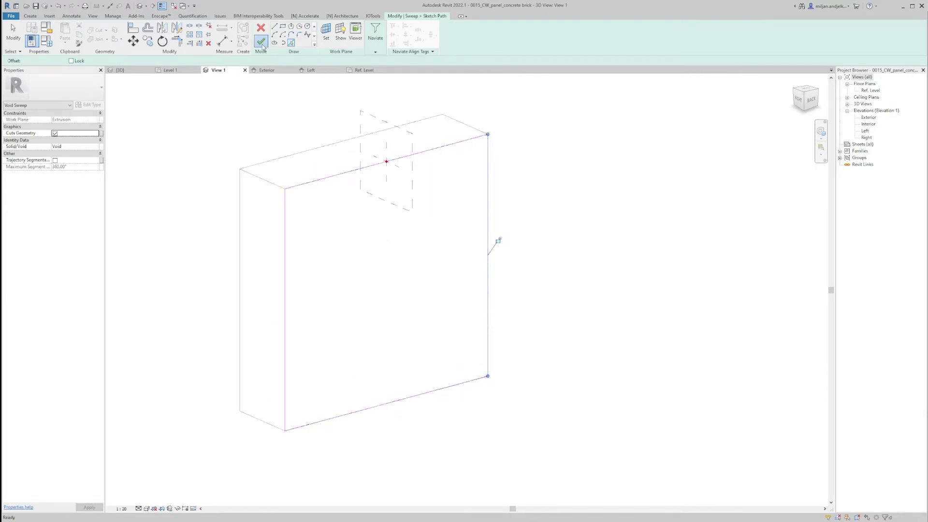
- Draw a triangular profile to chamfer the rim, finish the sweep, and reload the family
left_click(400, 17)
left_click(463, 43)
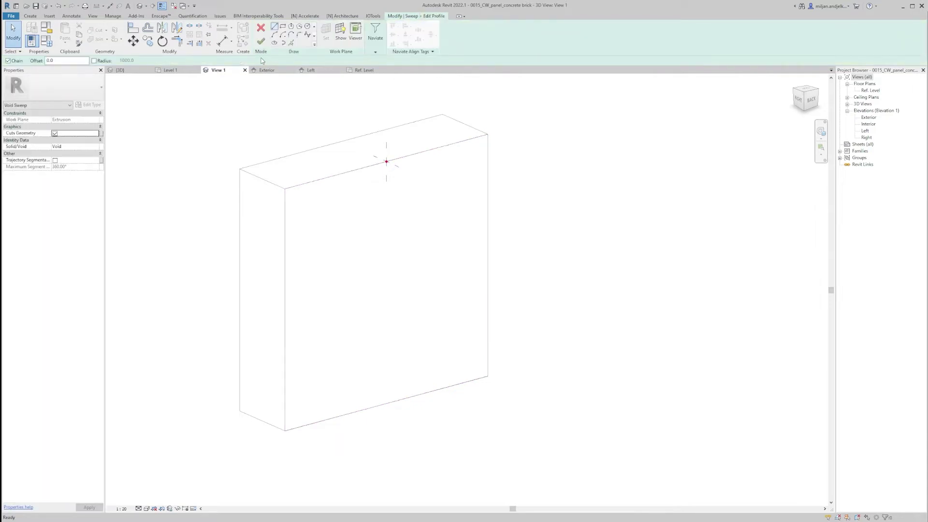
left_click(386, 161)
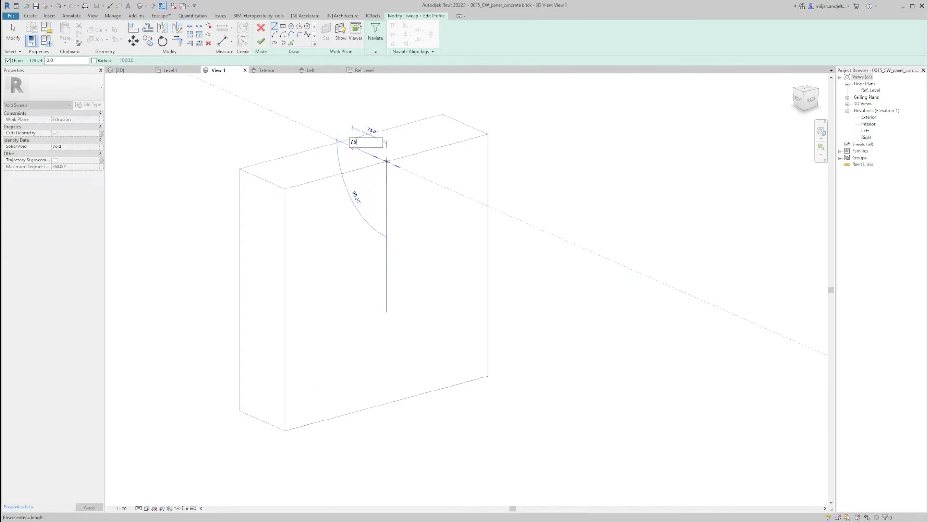
left_click(352, 146)
right_click(369, 164)
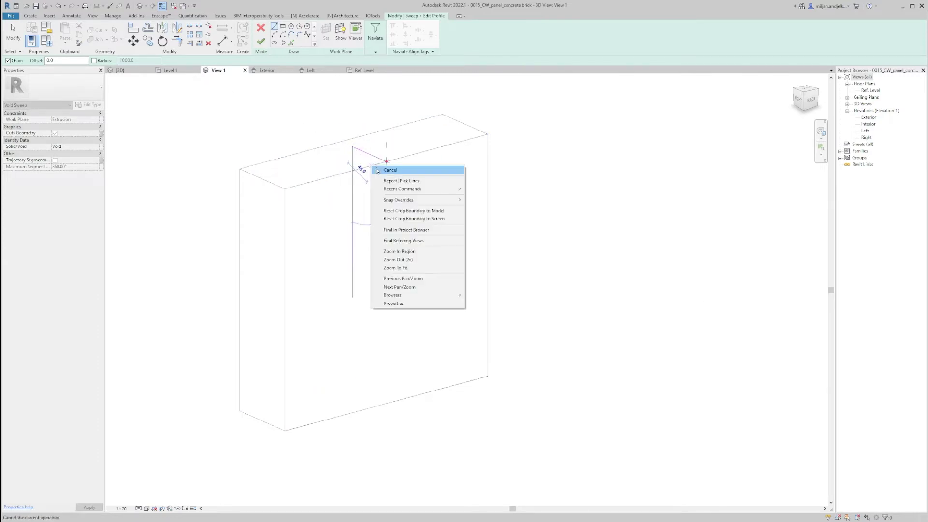
left_click(384, 168)
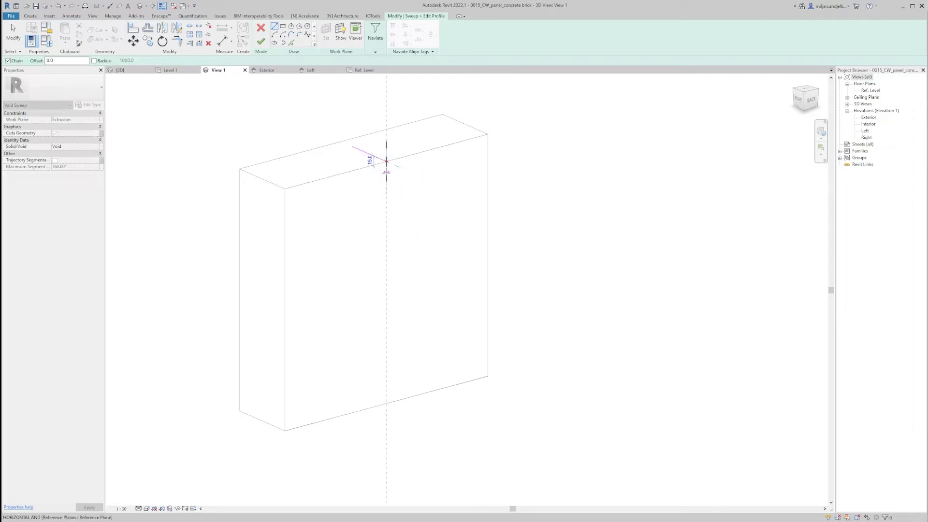
left_click(386, 162)
left_click(352, 146)
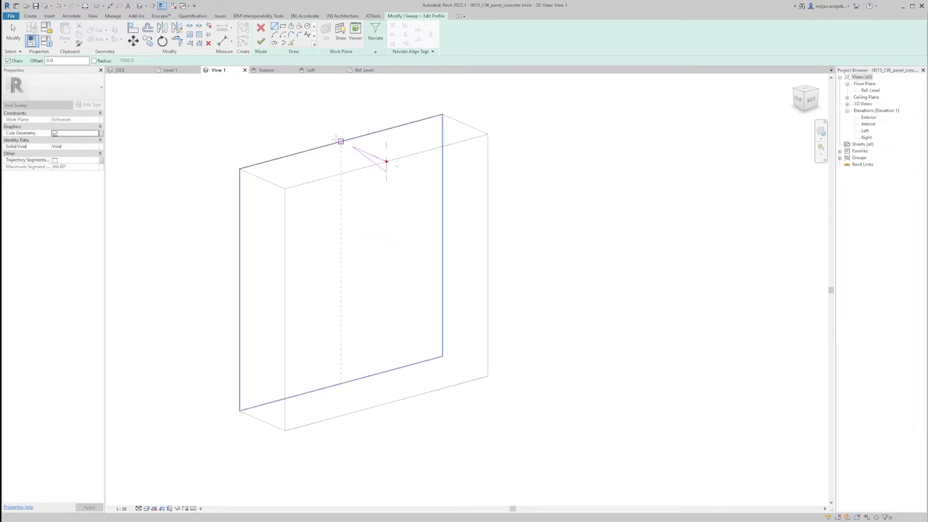
left_click(261, 41)
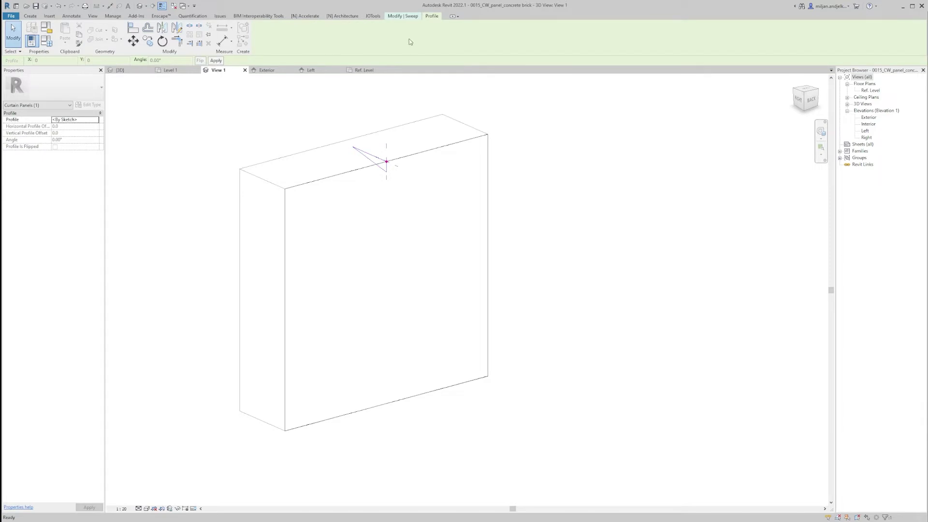
left_click(261, 41)
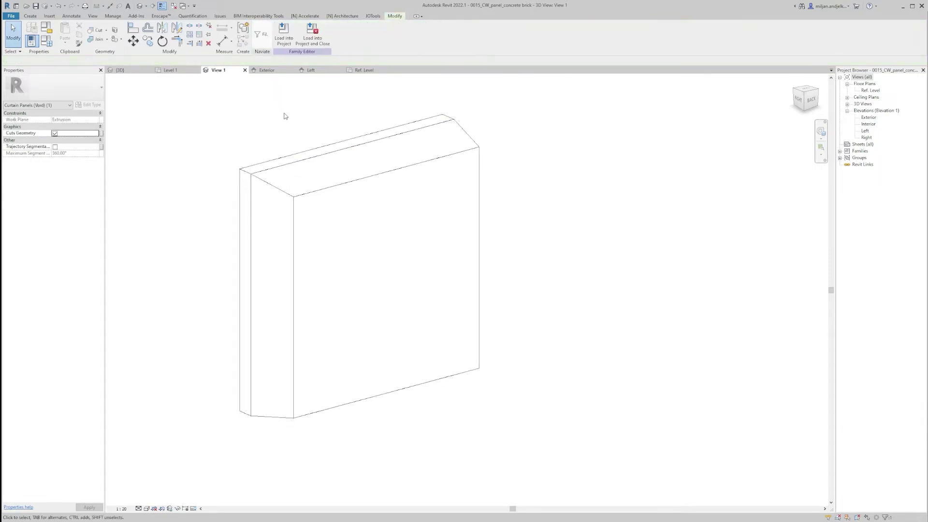
middle_click_drag(436, 202, 343, 197, "shift")
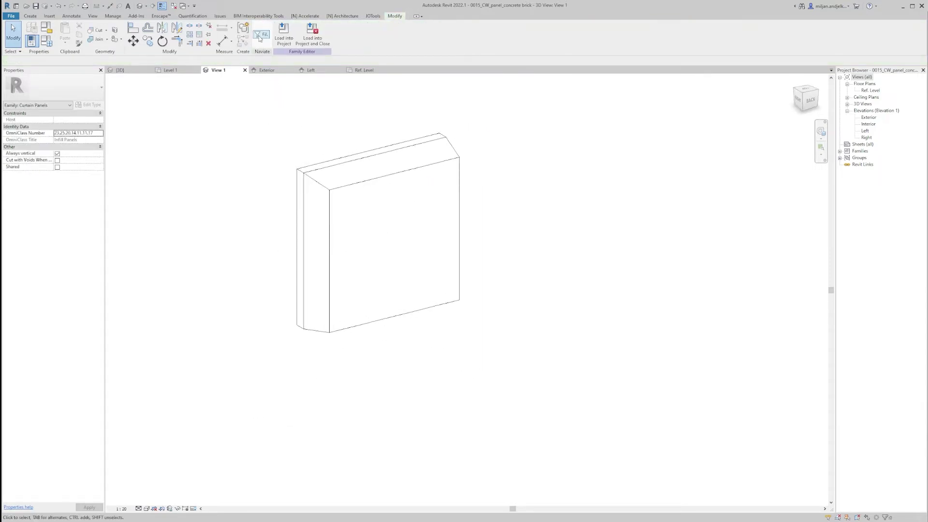
left_click(281, 39)
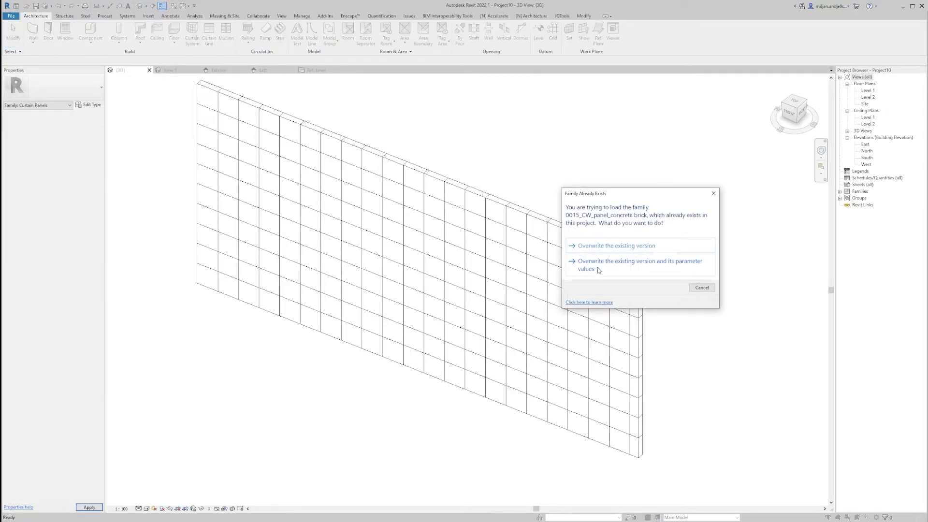
- Overwrite the existing panel family and its parameter values, then inspect the bevelled wall
left_click(598, 268)
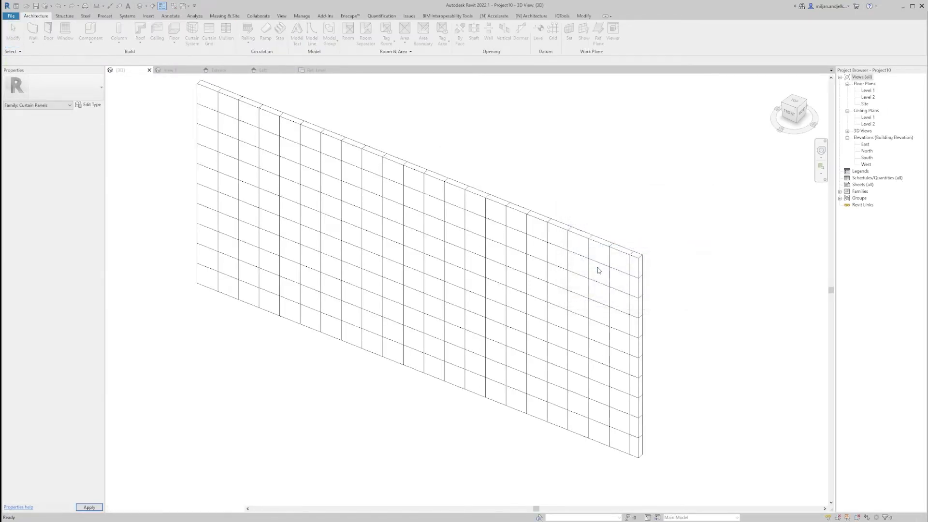
middle_click_drag(274, 332, 263, 315, "shift")
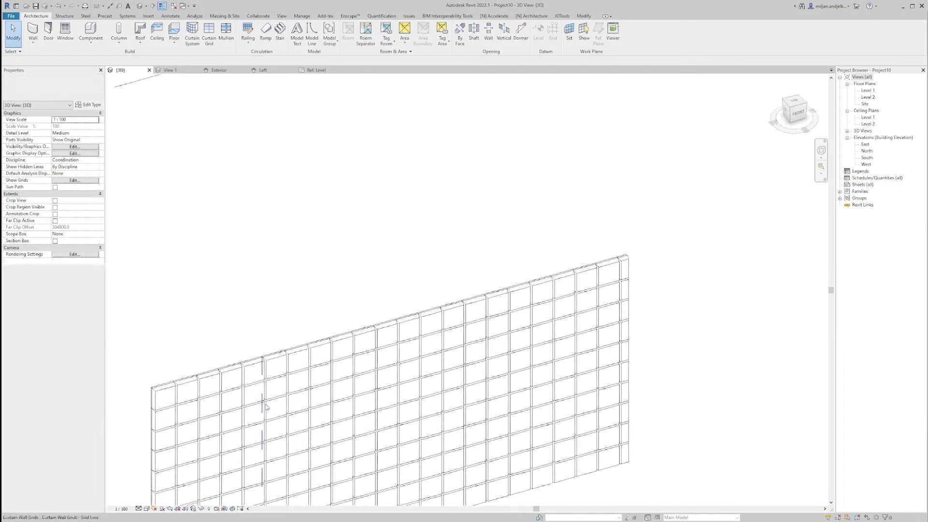
scroll(370, 195, "up", 4)
scroll(369, 195, "up", 2)
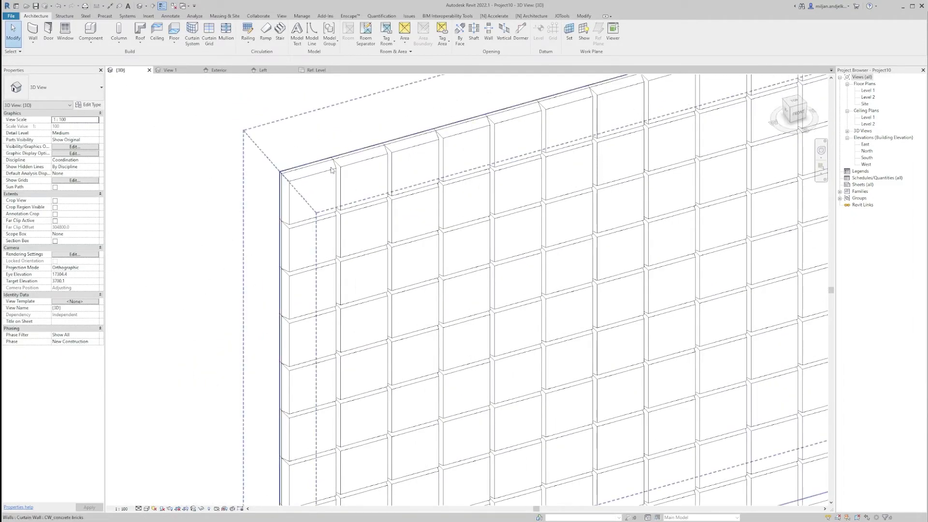
scroll(321, 209, "down", 3)
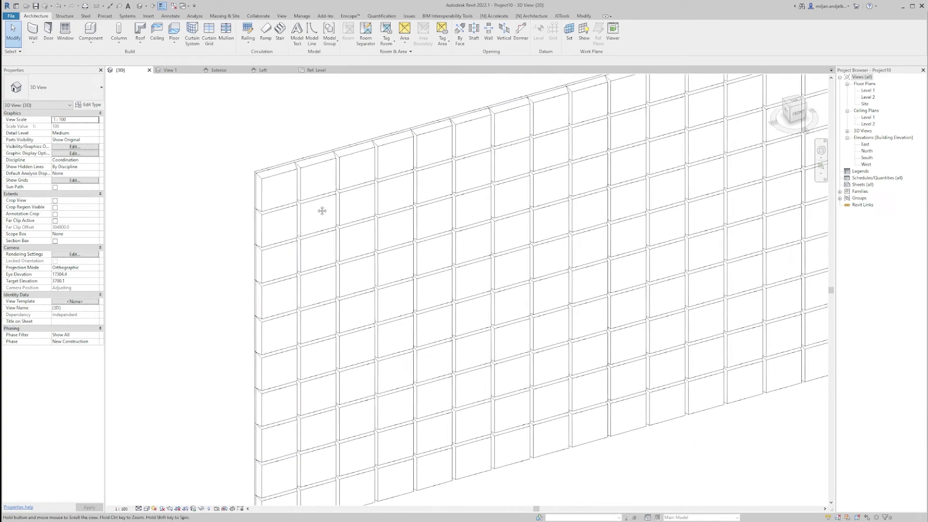
mouse_move(102, 521)
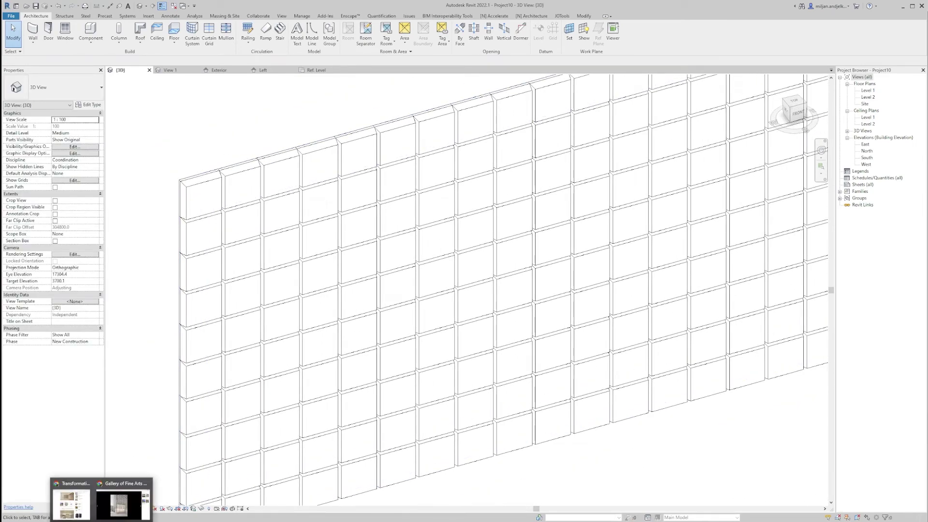
left_click(121, 498)
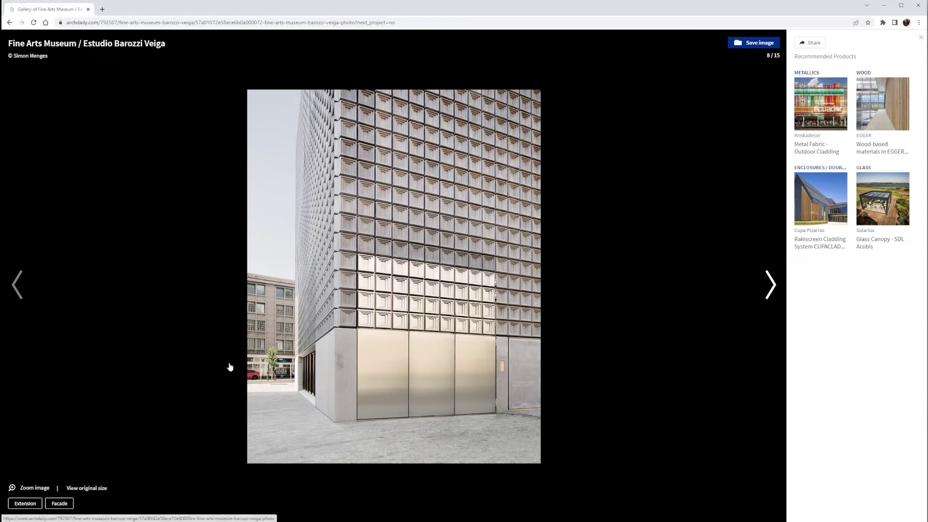
- Compare the chamfered panel family against the museum facade photo, ending in the family editor
left_click(150, 511)
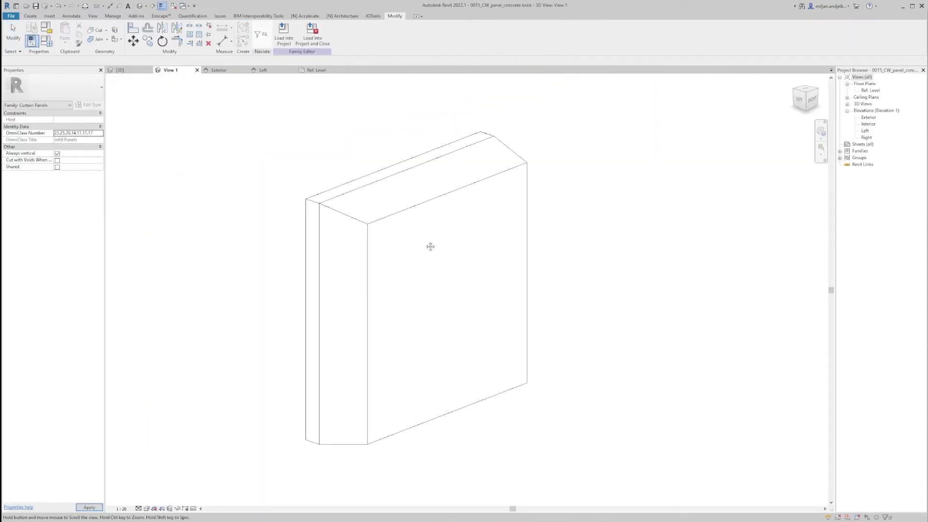
middle_click_drag(428, 247, 338, 271, "shift")
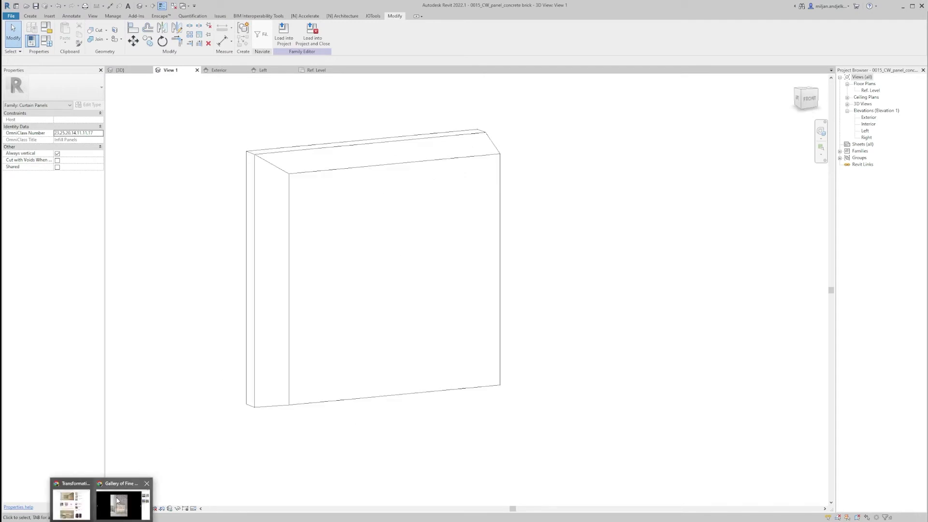
left_click(121, 502)
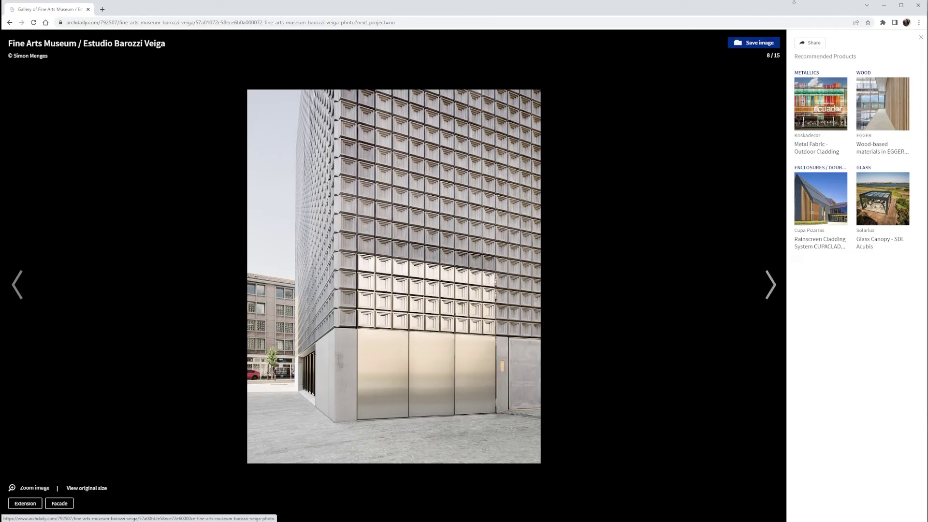
left_click(884, 6)
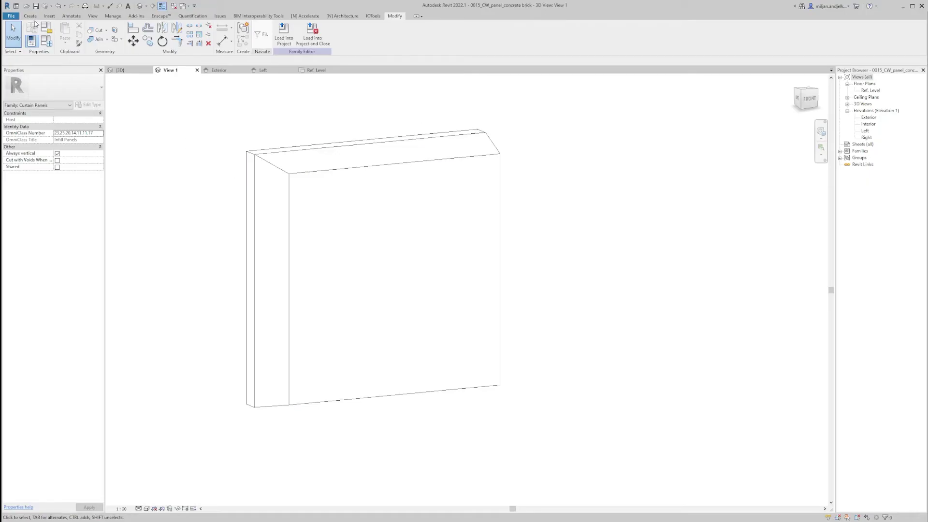
left_click(31, 16)
- Start a void extrusion sketched on the panel's front face
left_click(148, 38)
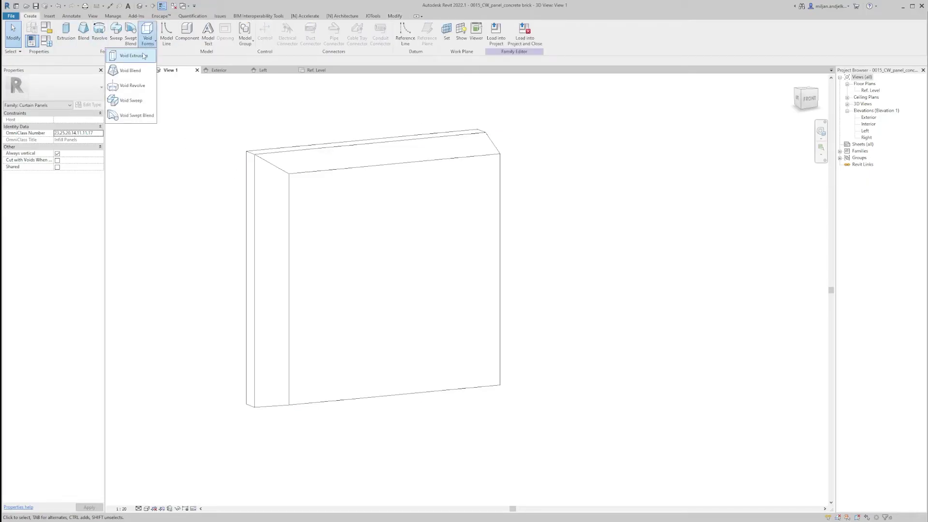
left_click(126, 68)
left_click(325, 31)
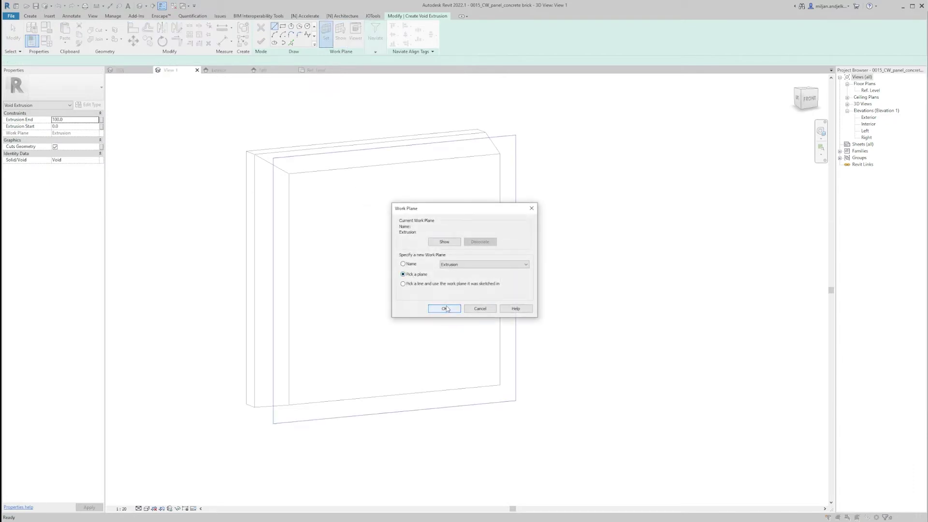
left_click(446, 308)
left_click(336, 171)
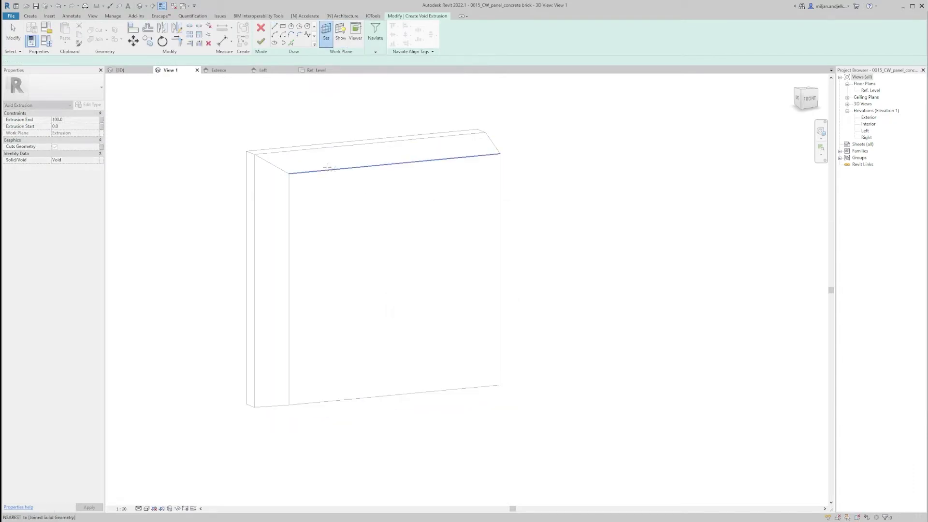
- Outline the recess with lines picked from the four front edges at offset 10
left_click(290, 42)
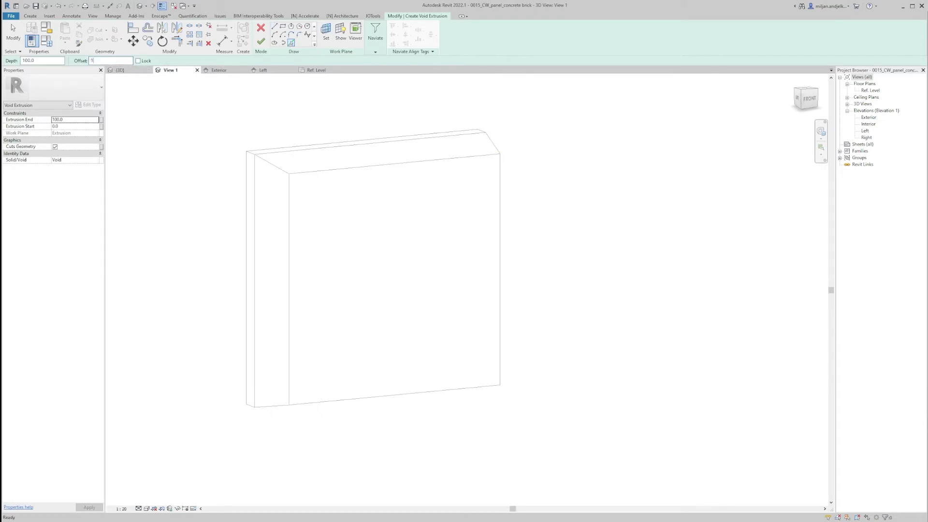
left_click(349, 170)
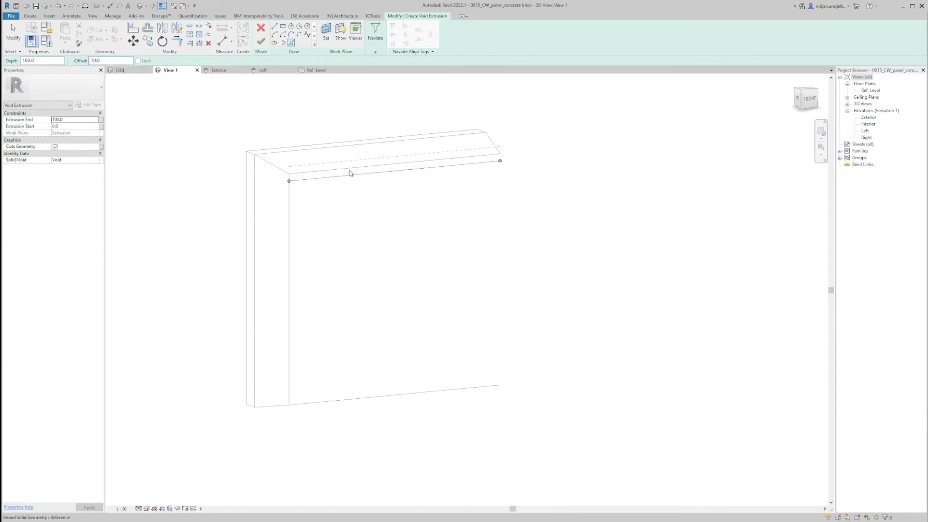
left_click(290, 233)
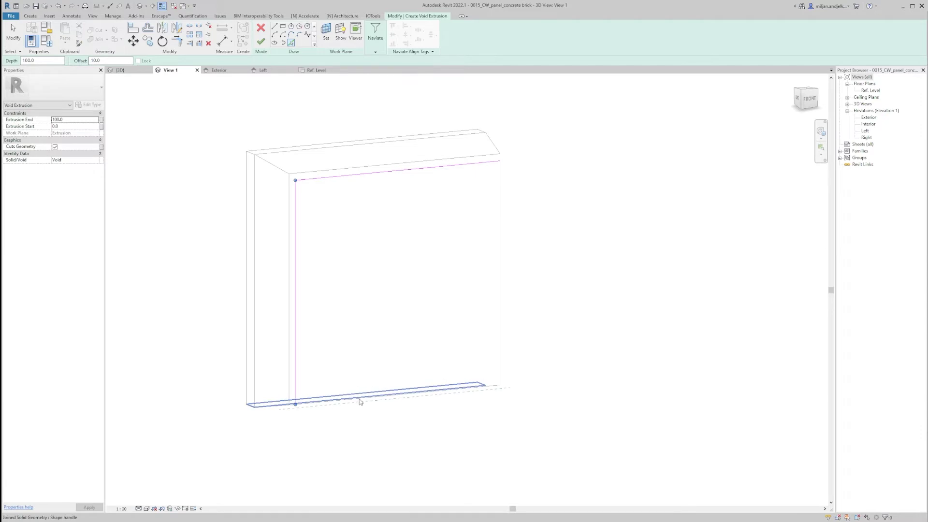
mouse_move(354, 402)
middle_mouse_down("shift")
mouse_move(454, 448)
mouse_move(334, 398)
middle_mouse_up("shift")
left_click(332, 390)
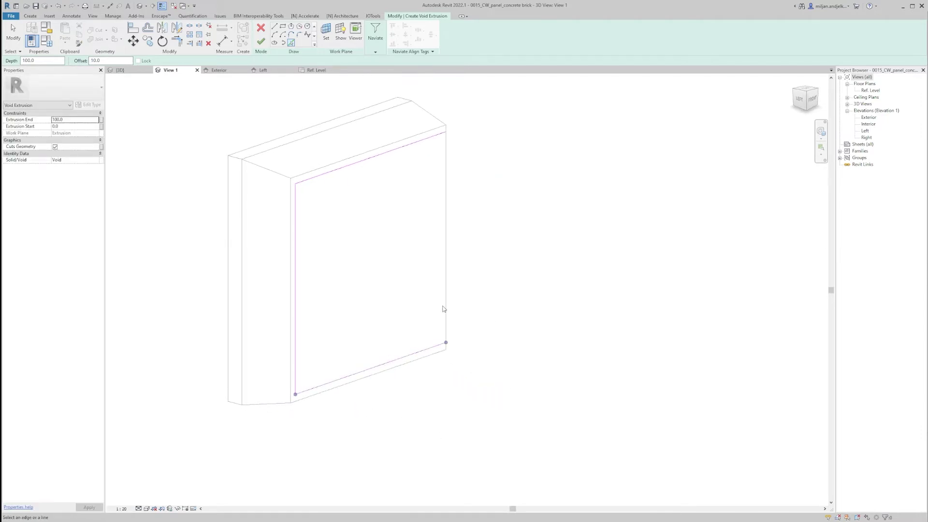
left_click(441, 307)
mouse_move(441, 306)
middle_mouse_down("shift")
mouse_move(474, 345)
mouse_move(287, 280)
middle_mouse_up("shift")
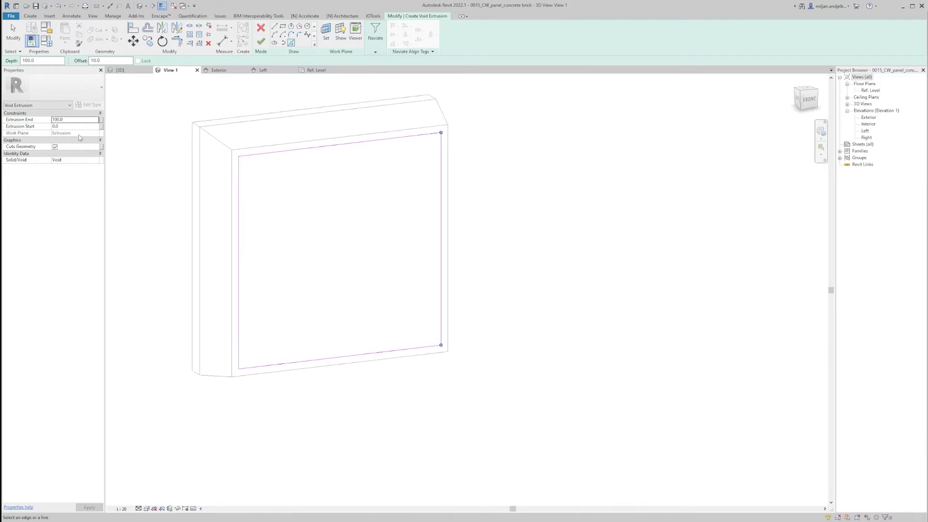
- Give the void a 25 extrusion depth and finish, recessing the panel face
left_click(73, 120)
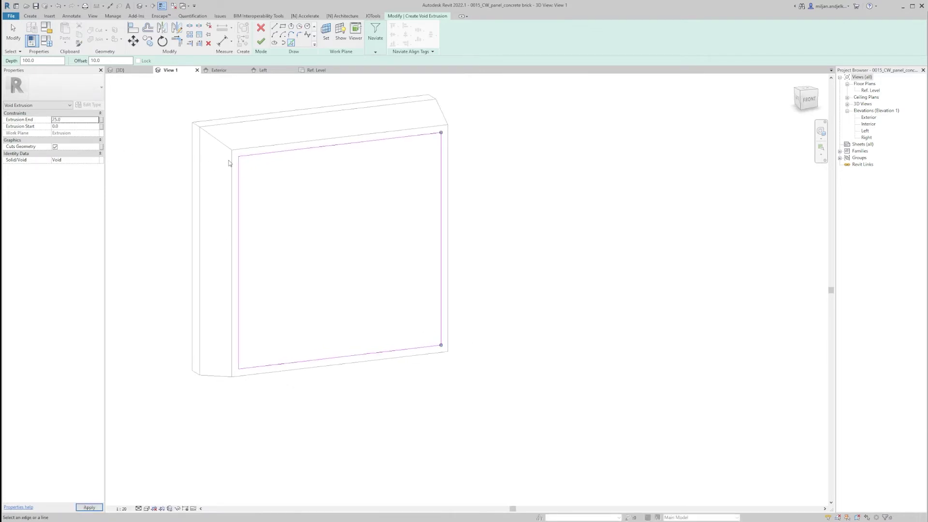
type("25.0")
left_click(261, 41)
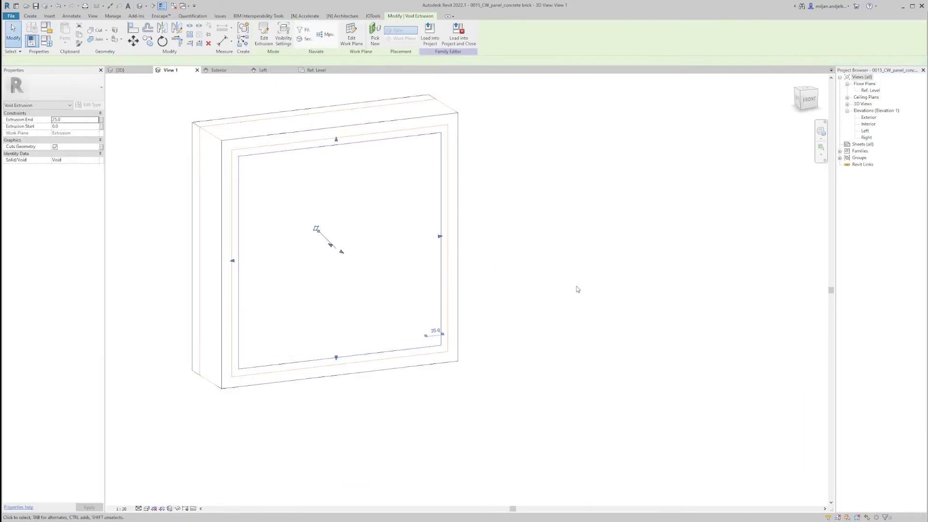
left_click(577, 289)
middle_click_drag(582, 312, 294, 119, "shift")
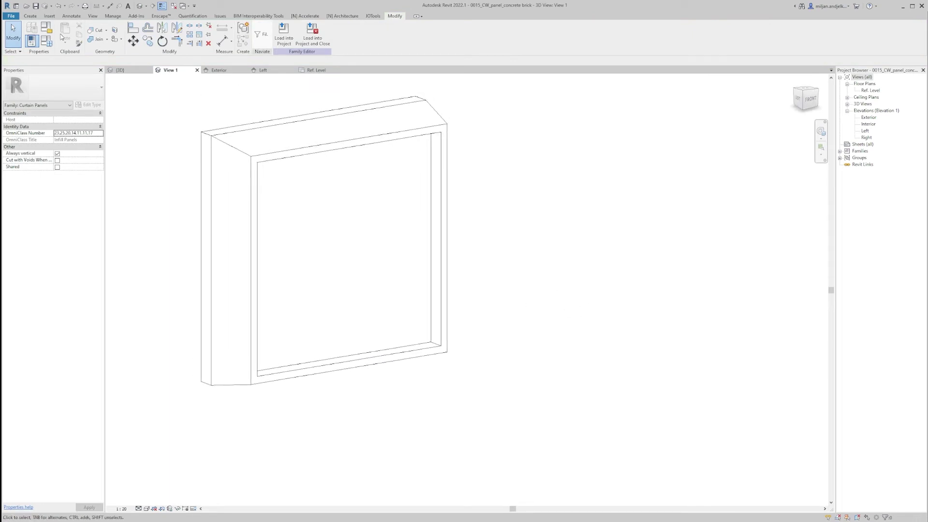
left_click(32, 17)
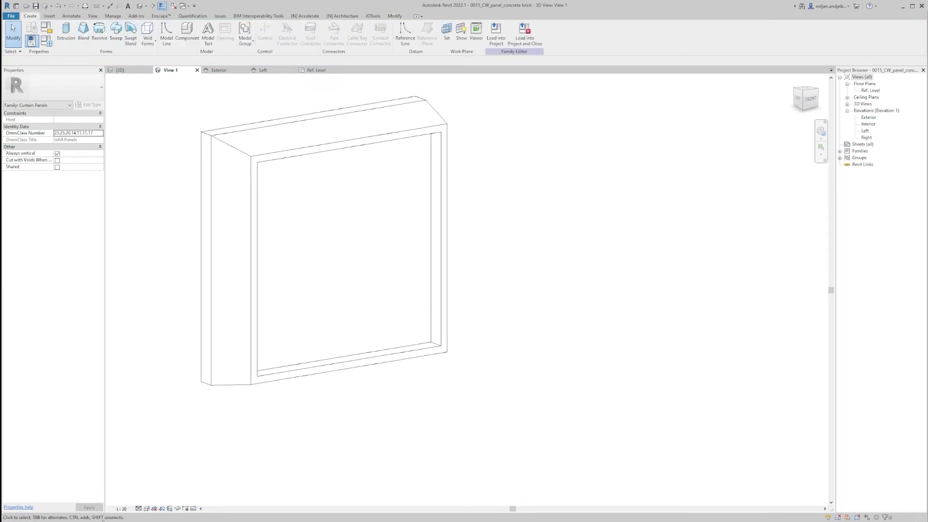
- View the ArchDaily Fine Arts Museum photo of the recessed-panel facade, then return to Revit
mouse_move(103, 519)
left_click(124, 498)
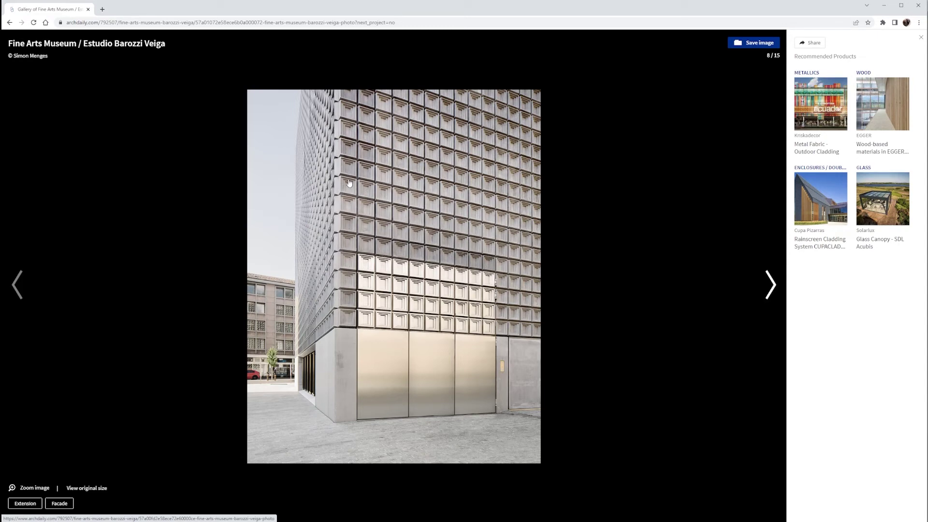
left_click(883, 6)
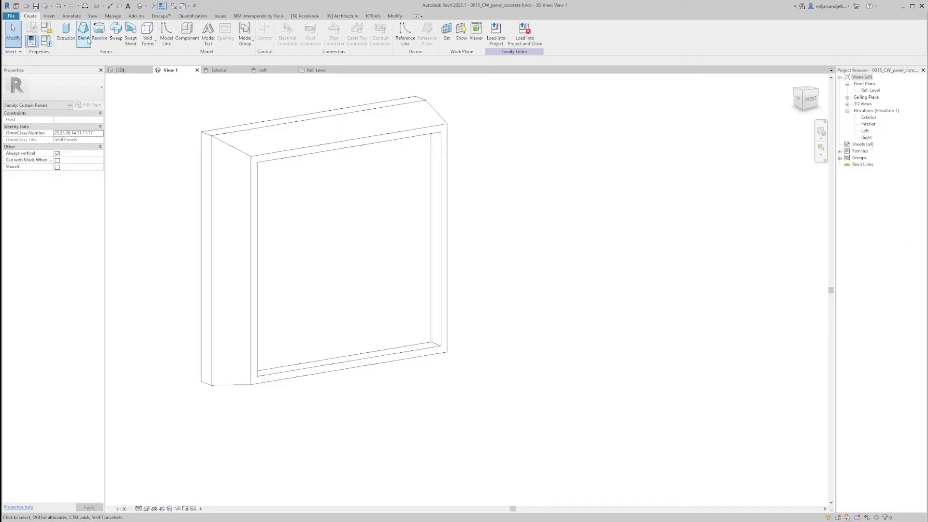
- Start a new void extrusion and set its sketch work plane
left_click(148, 33)
left_click(142, 58)
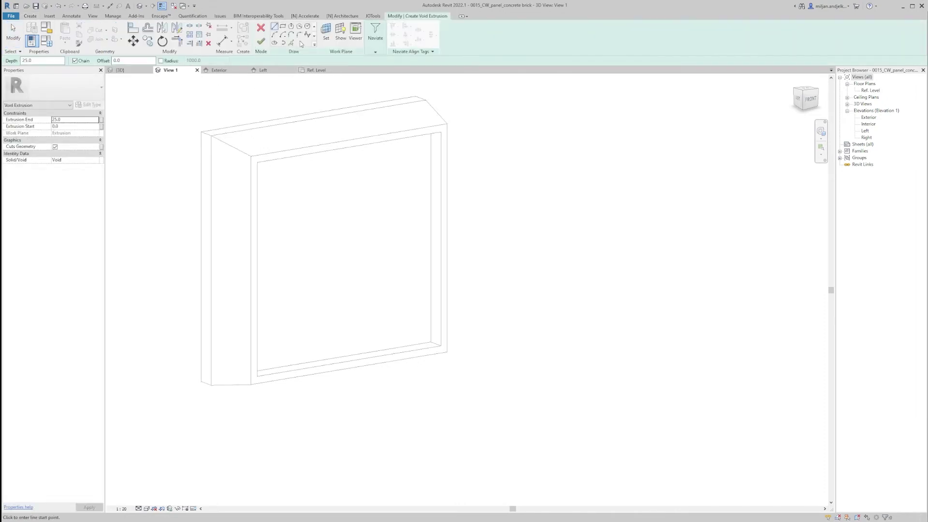
left_click(325, 32)
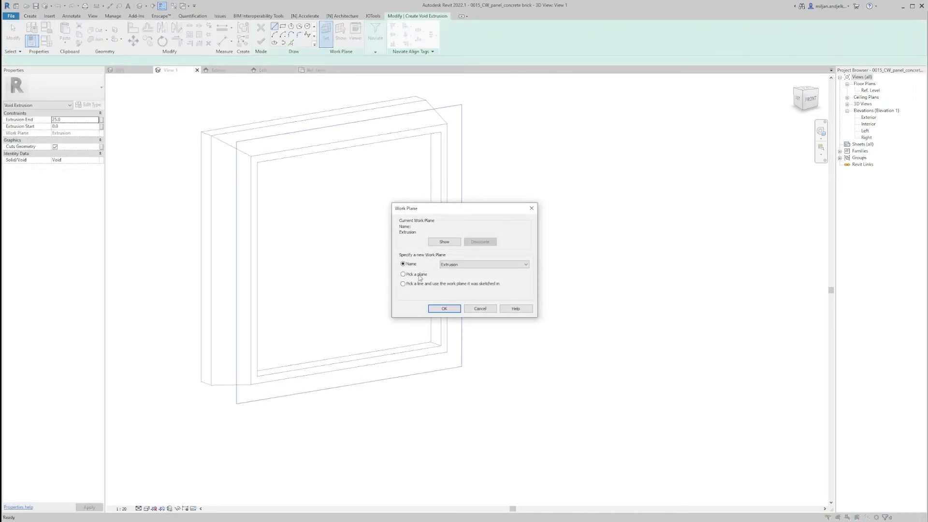
left_click(438, 309)
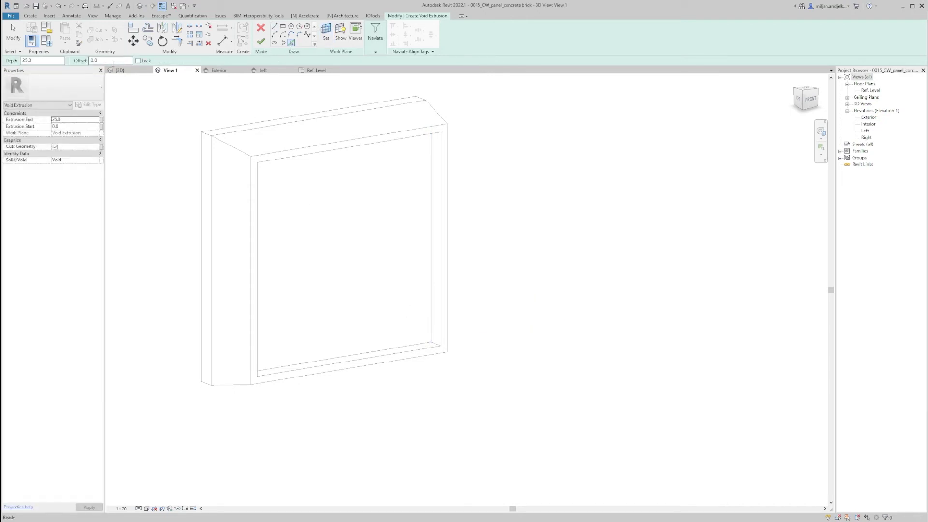
- Pick the inner frame's right, left, bottom and top edges as sketch lines with offset 2
middle_click_drag(352, 298, 311, 288, "shift")
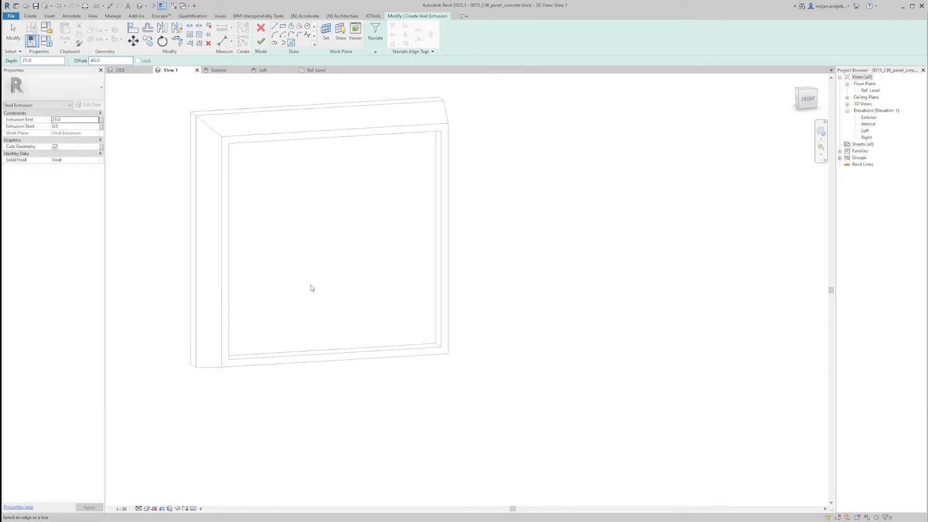
left_click(434, 276)
middle_click_drag(434, 276, 220, 299, "shift")
scroll(255, 332, "up", 3)
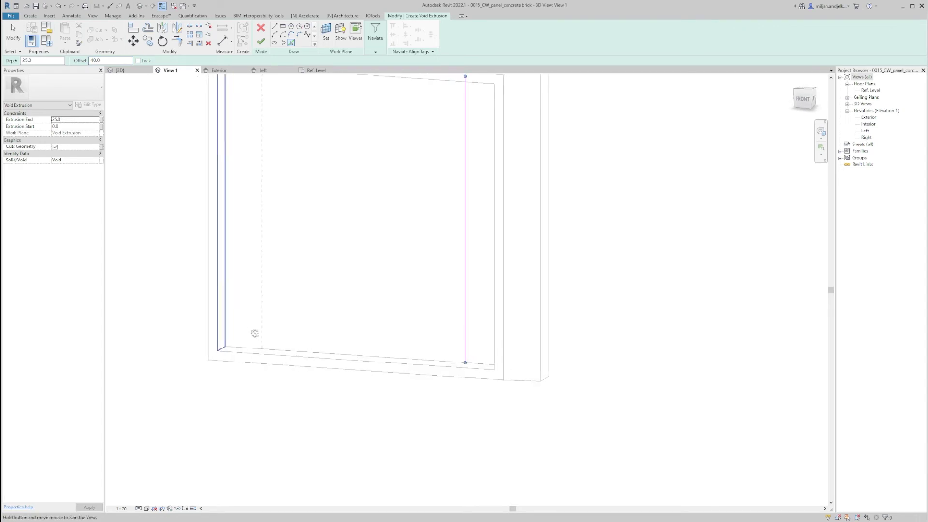
left_click(226, 330)
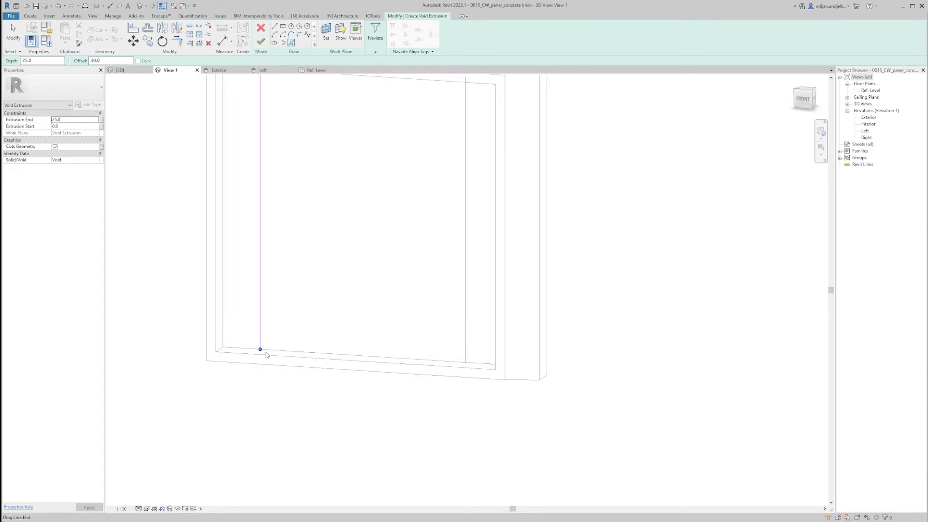
middle_click_drag(264, 352, 342, 266, "shift")
double_click(108, 61)
type("2")
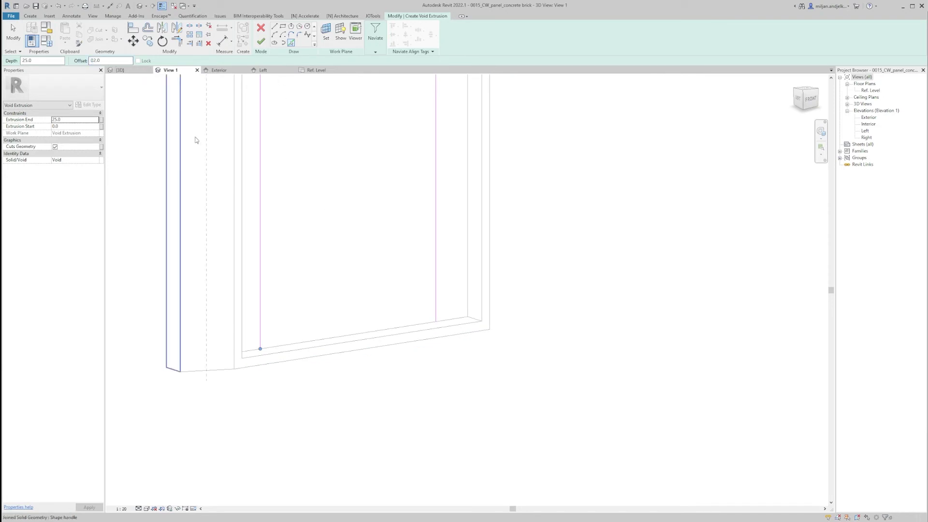
key("Return")
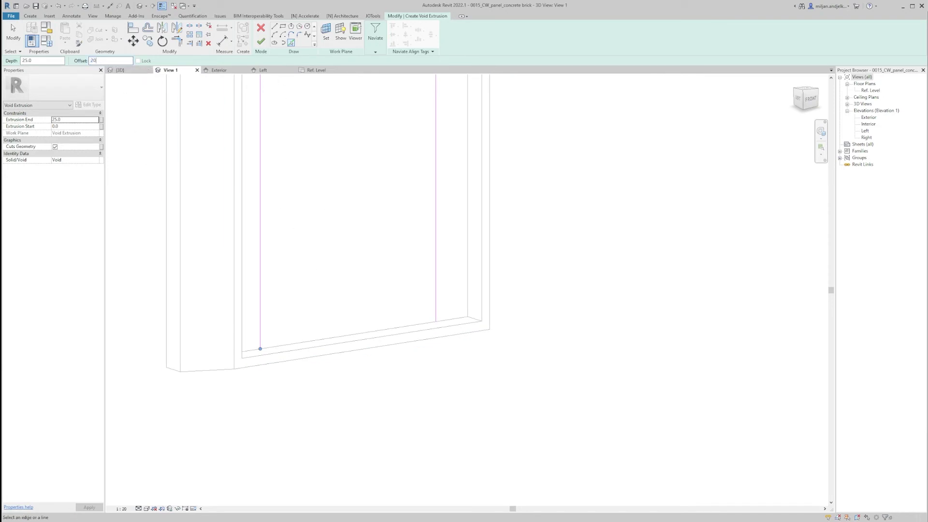
left_click(346, 336)
middle_click_drag(346, 336, 399, 368, "shift")
left_click(379, 184)
- Trim the sketch lines into corners and finish the 25-deep inner recess
key("r")
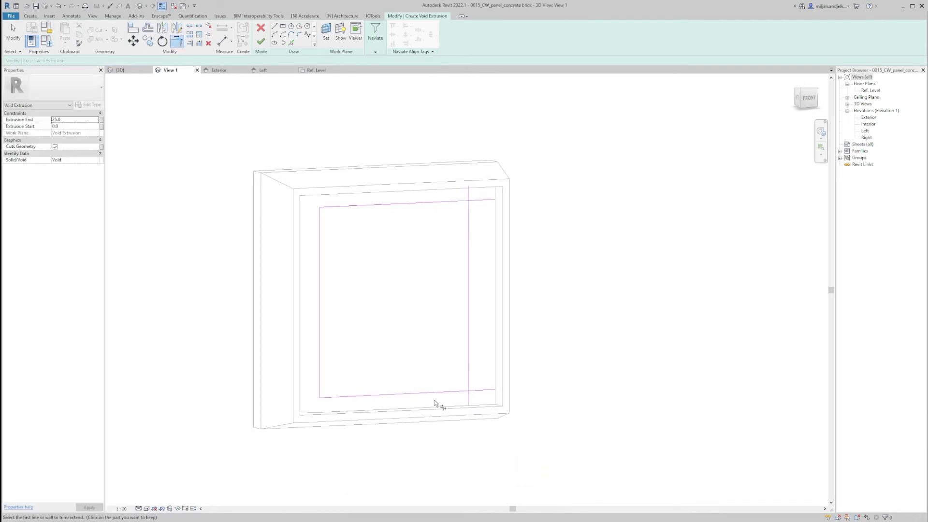
left_click(467, 367)
left_click(436, 203)
scroll(424, 275, "down", 1)
middle_click_drag(424, 275, 396, 232, "shift")
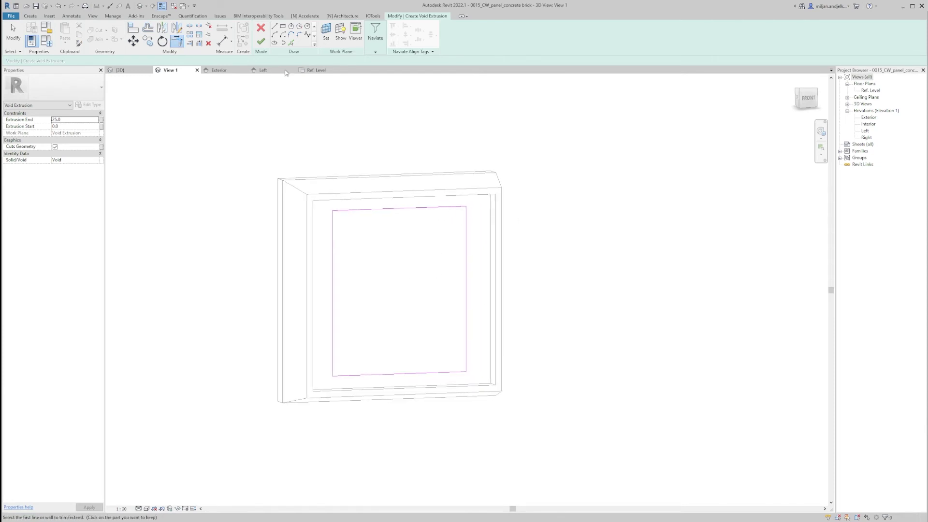
left_click(261, 43)
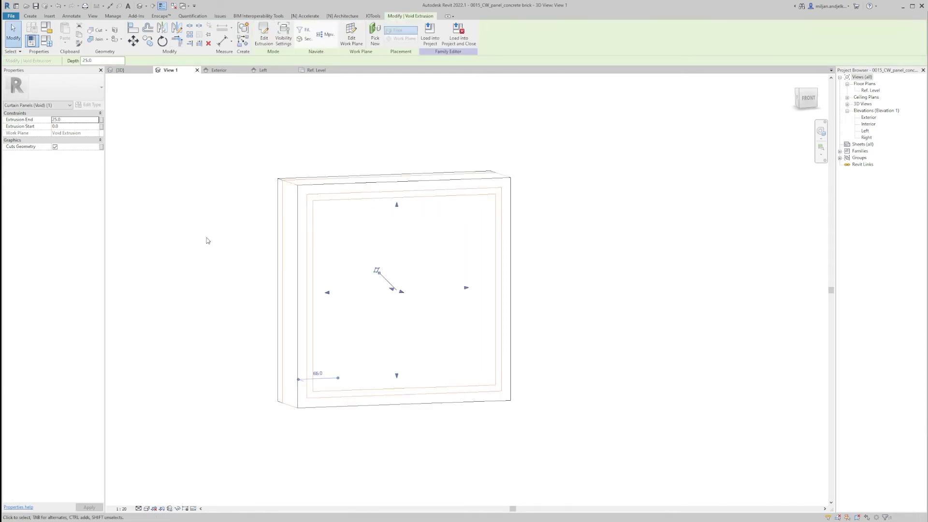
left_click(284, 298)
mouse_move(284, 298)
middle_mouse_down("shift")
mouse_move(256, 297)
mouse_move(381, 327)
mouse_move(321, 313)
mouse_move(364, 323)
mouse_move(341, 332)
mouse_move(283, 310)
middle_mouse_up("shift")
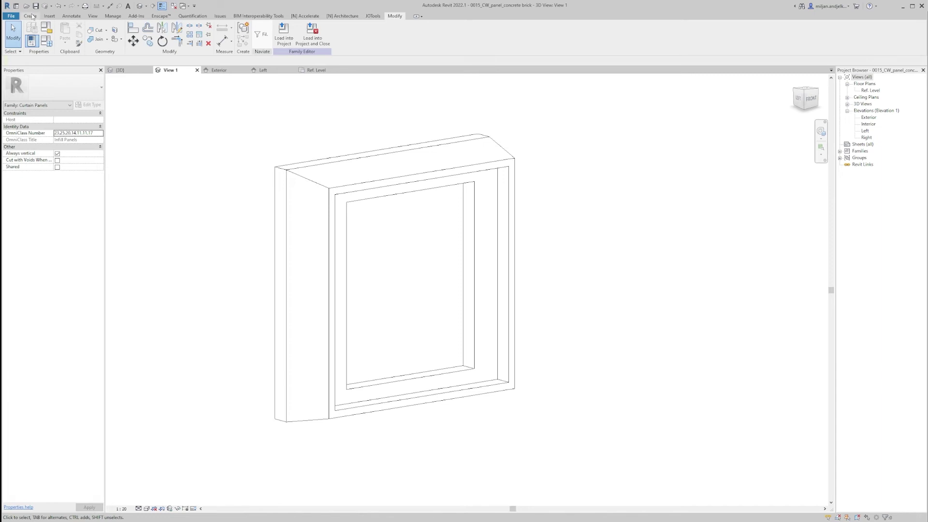
left_click(30, 16)
- Start a third void extrusion sketched on the panel's front face
left_click(147, 40)
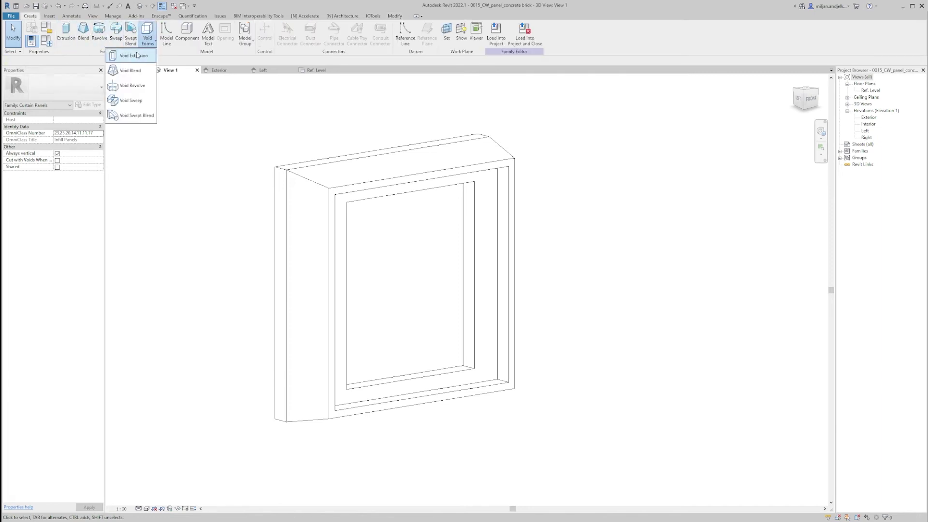
left_click(133, 55)
left_click(327, 34)
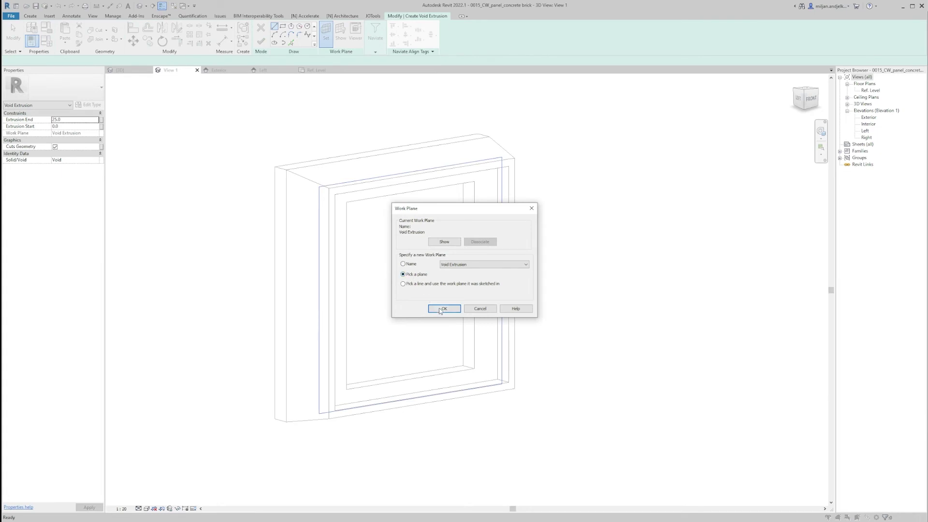
left_click(441, 309)
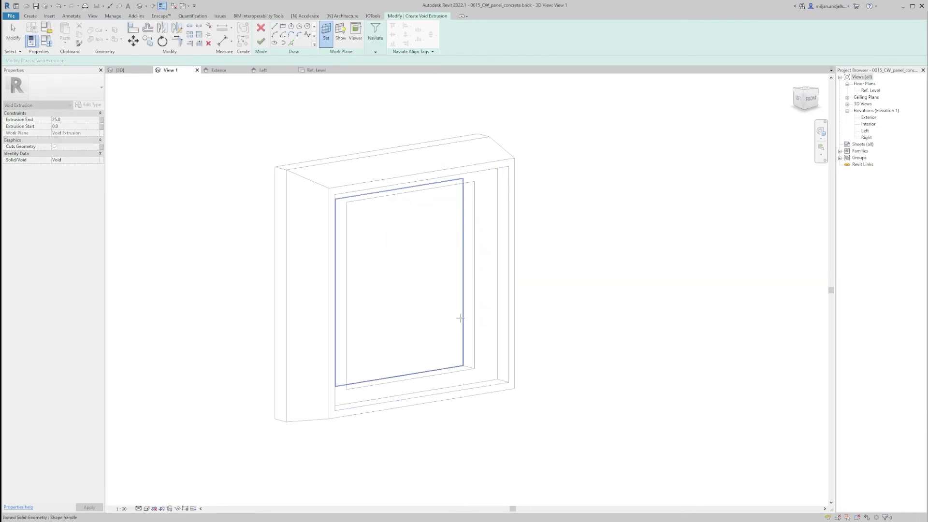
left_click(460, 318)
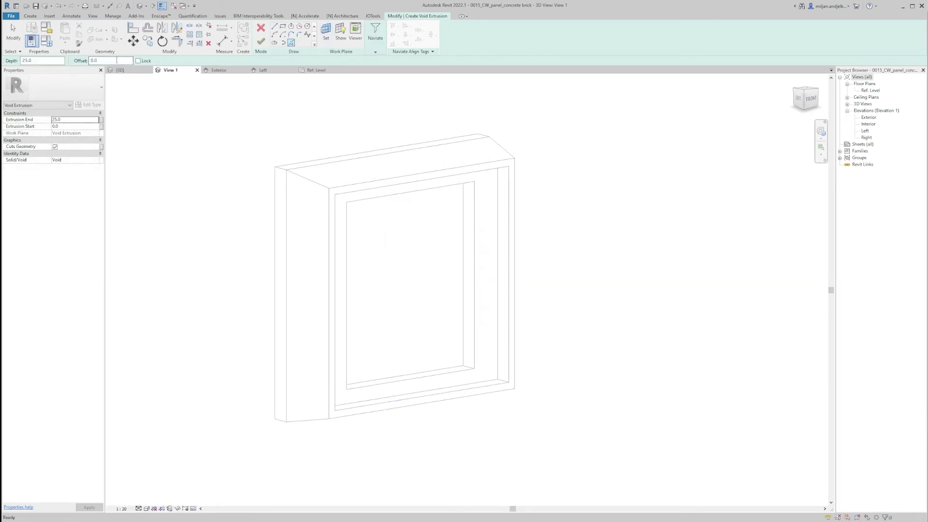
- Pick the right, left and bottom sill frame edges as offset sketch lines
left_click(461, 270)
middle_click_drag(459, 271, 309, 311, "shift")
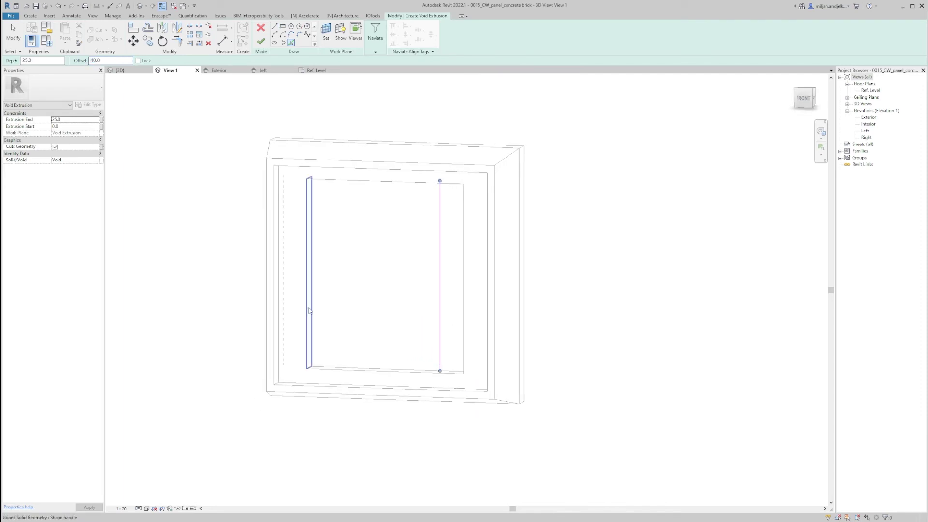
left_click(314, 311)
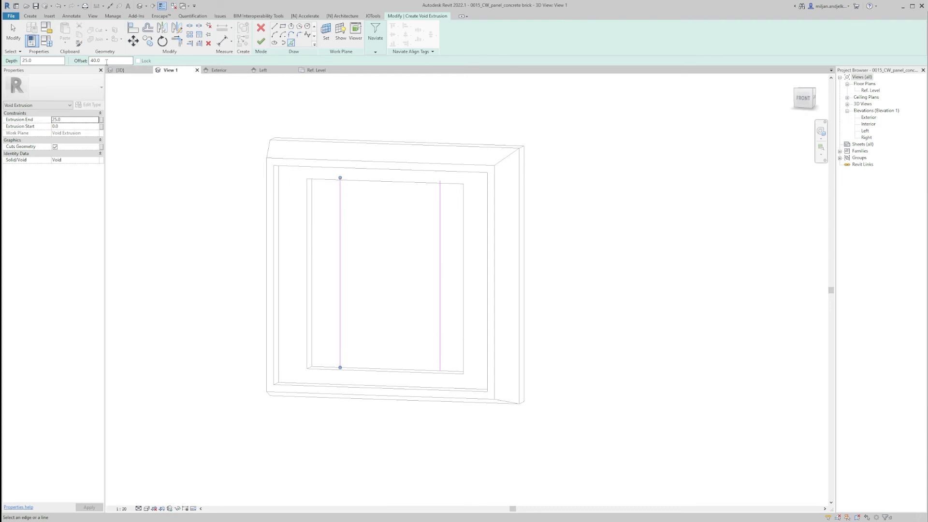
middle_click_drag(249, 321, 396, 365, "shift")
left_click(360, 360)
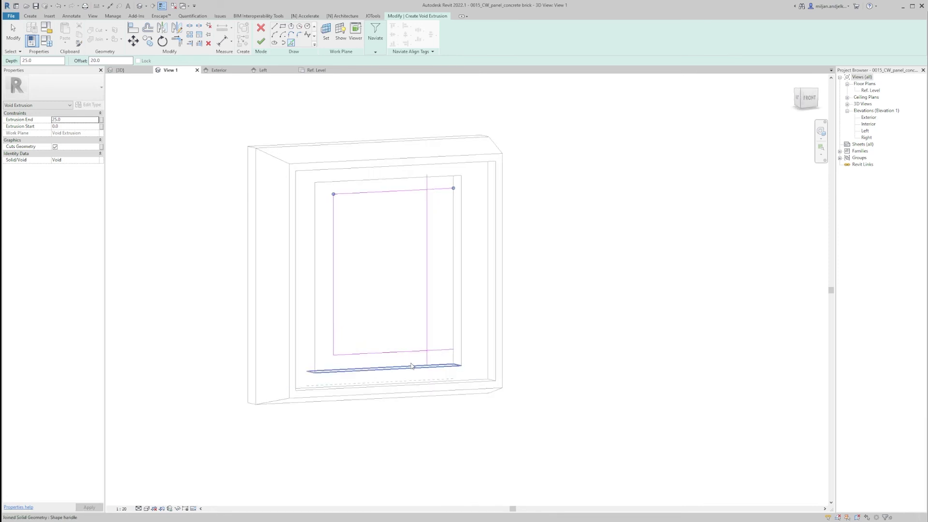
- Trim the lines into a closed outline and finish the 25-deep innermost recess
key("t")
key("r")
left_click(415, 355)
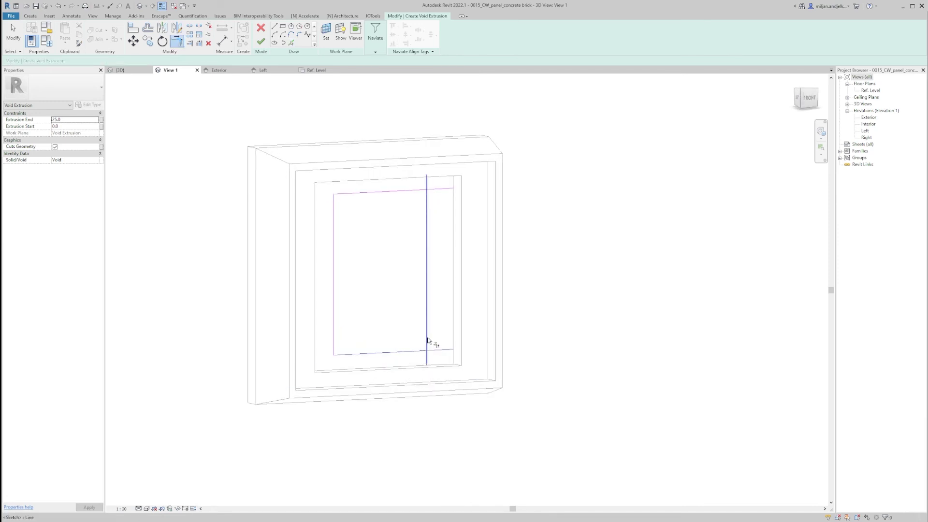
left_click(427, 331)
left_click(412, 190)
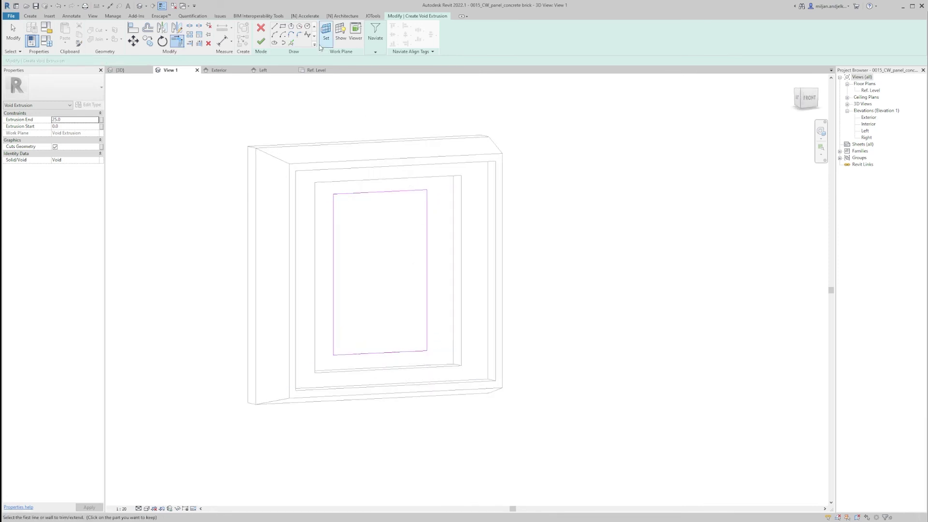
left_click(265, 44)
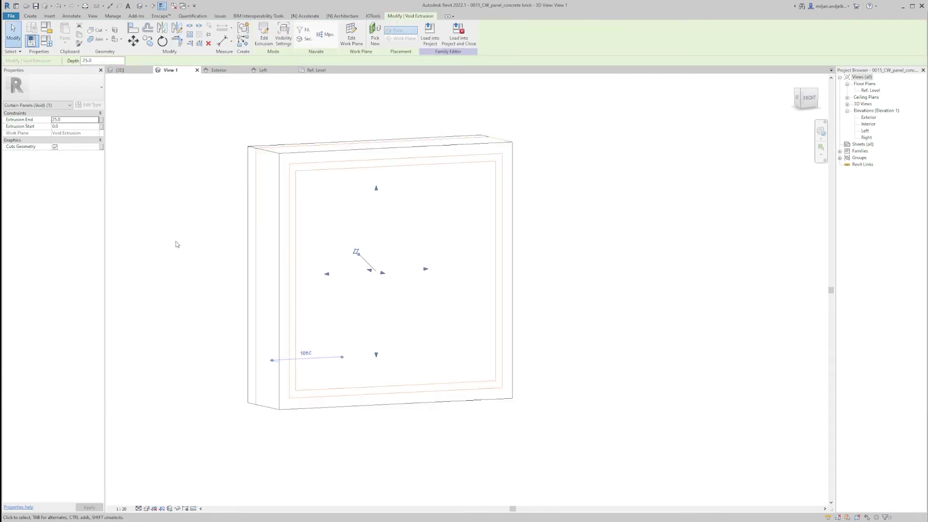
left_click(206, 251)
middle_click_drag(404, 333, 408, 381, "shift")
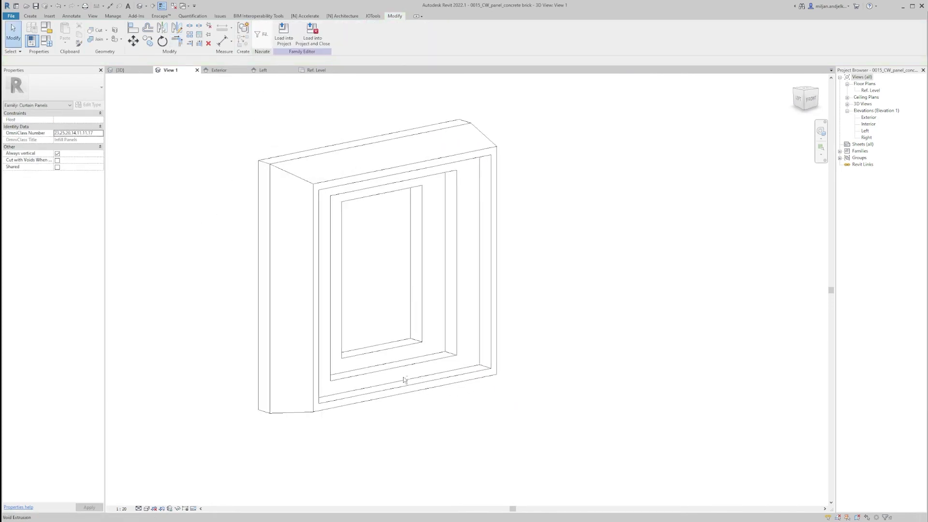
- Associate the panel geometry's material with a new family parameter named 'Concrete brick'
left_click(265, 168)
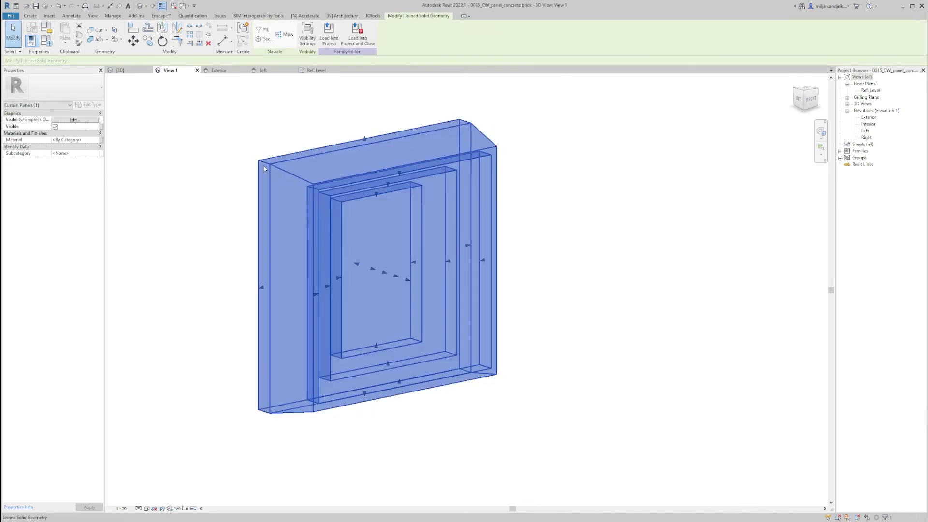
left_click(101, 140)
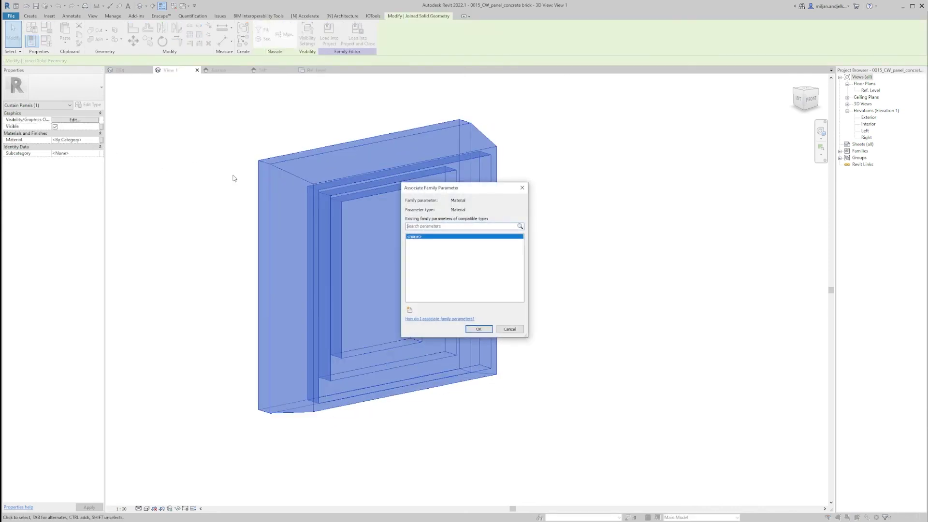
left_click(410, 310)
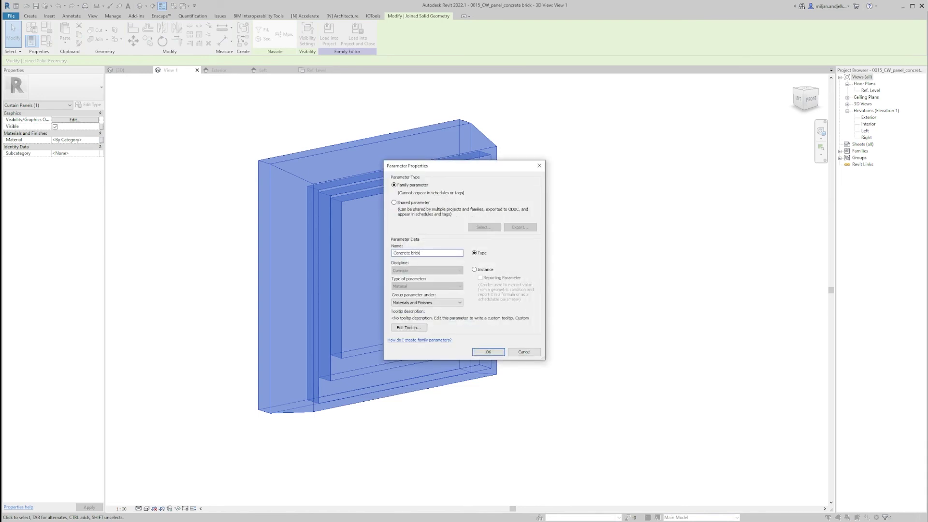
key("Return")
left_click(487, 330)
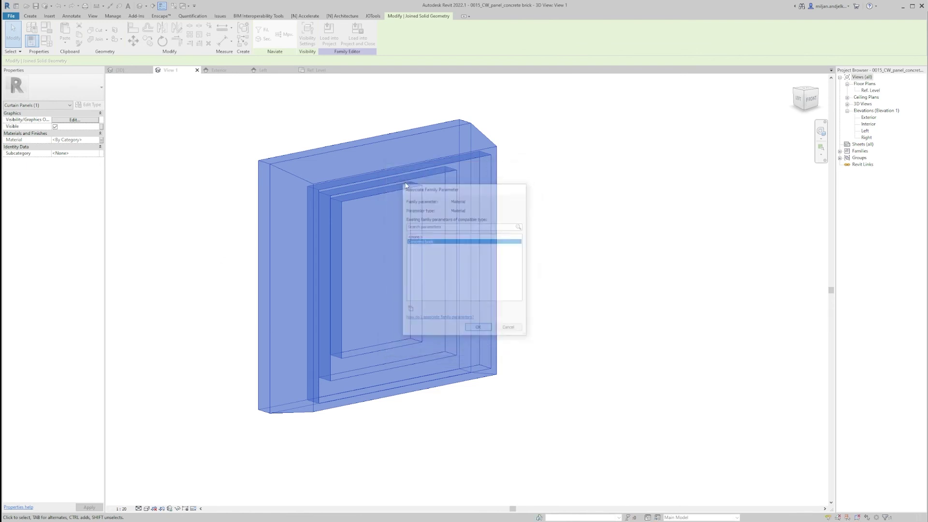
- Load the updated panel into the project, overwriting the existing family, and close the family view
left_click(326, 38)
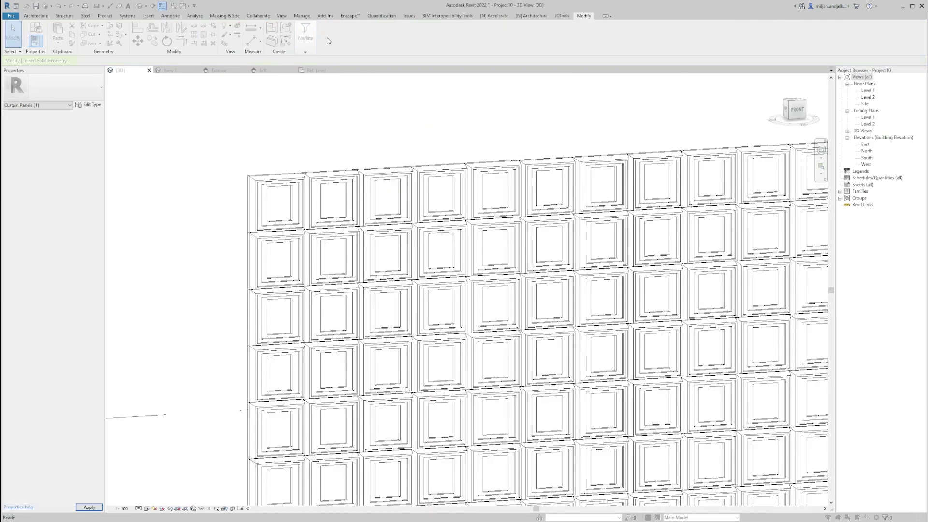
left_click(609, 264)
left_click(200, 234)
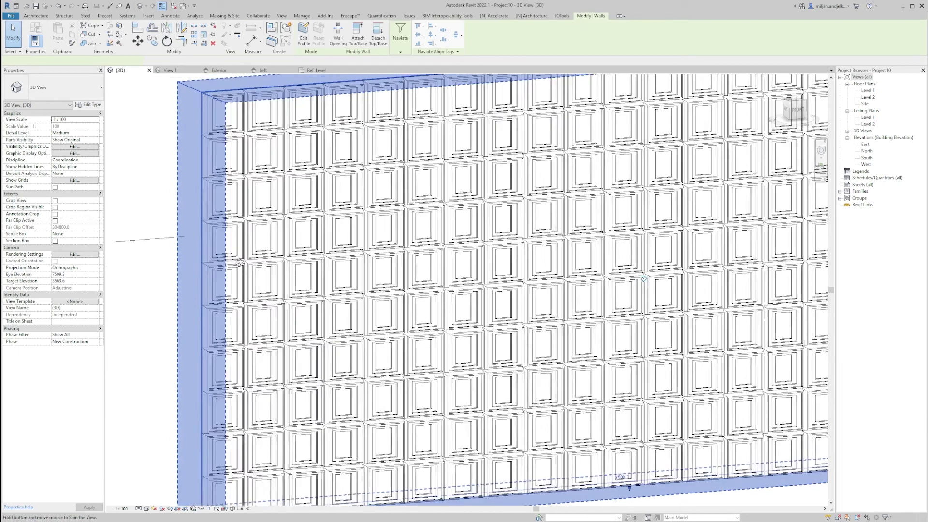
middle_click_drag(201, 234, 163, 78, "shift")
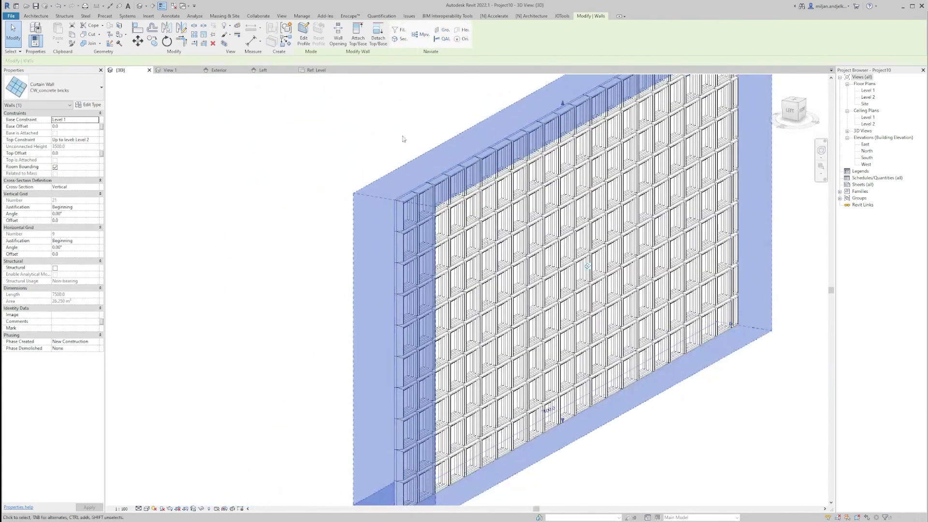
left_click(169, 70)
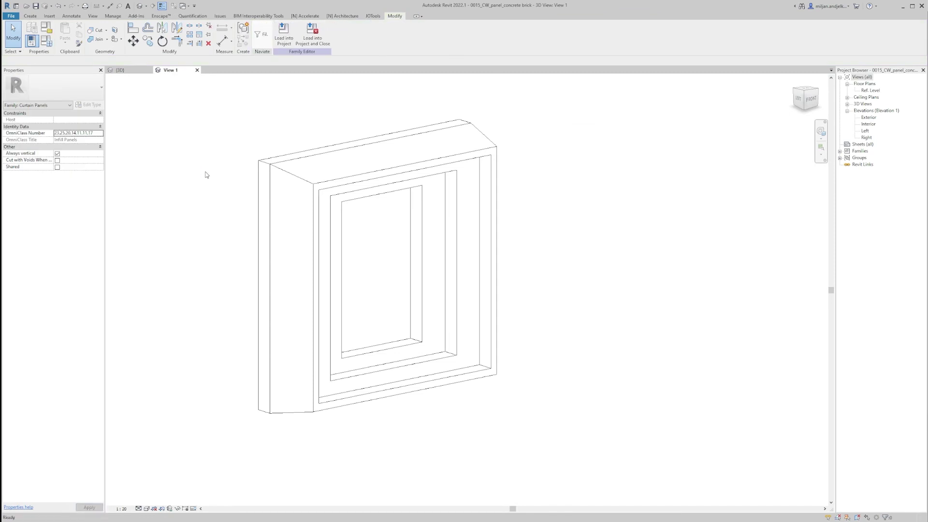
left_click(197, 70)
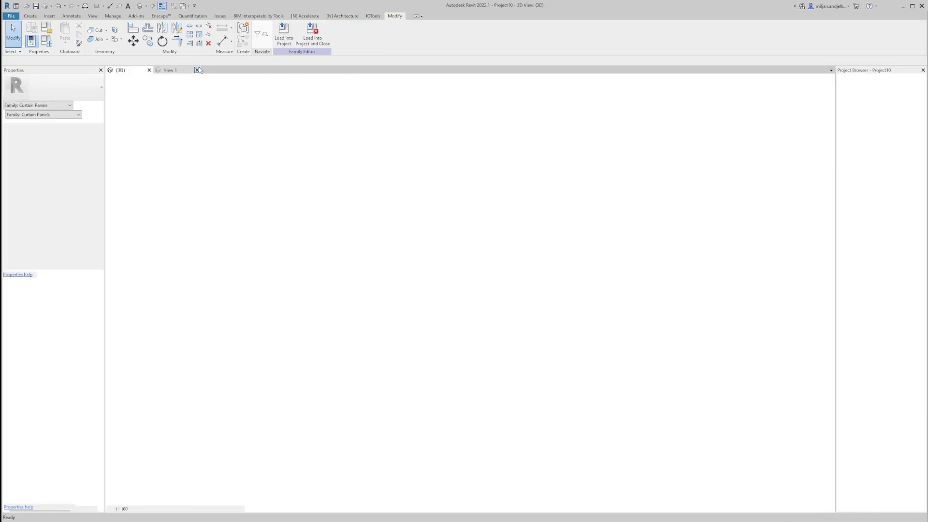
- In the Level 1 plan, draw a matching curtain wall perpendicular to the first from its end
left_click(867, 90)
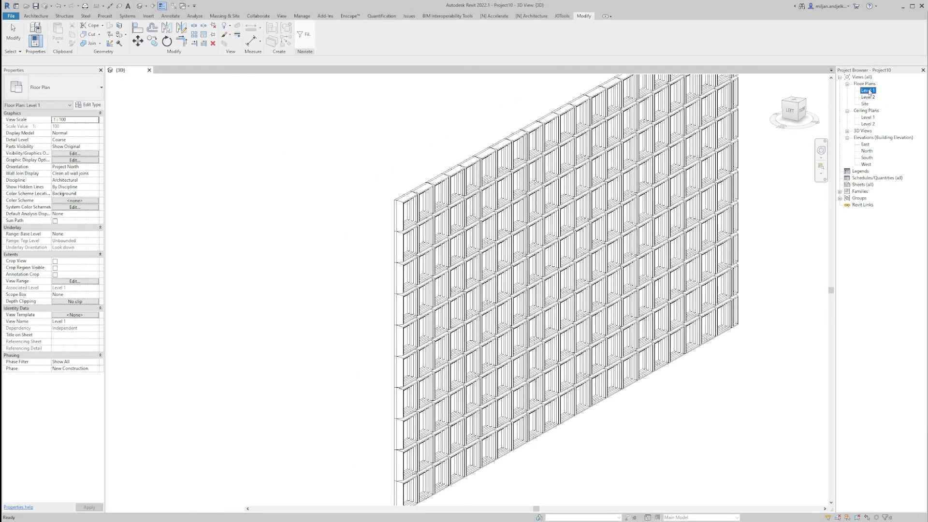
double_click(868, 90)
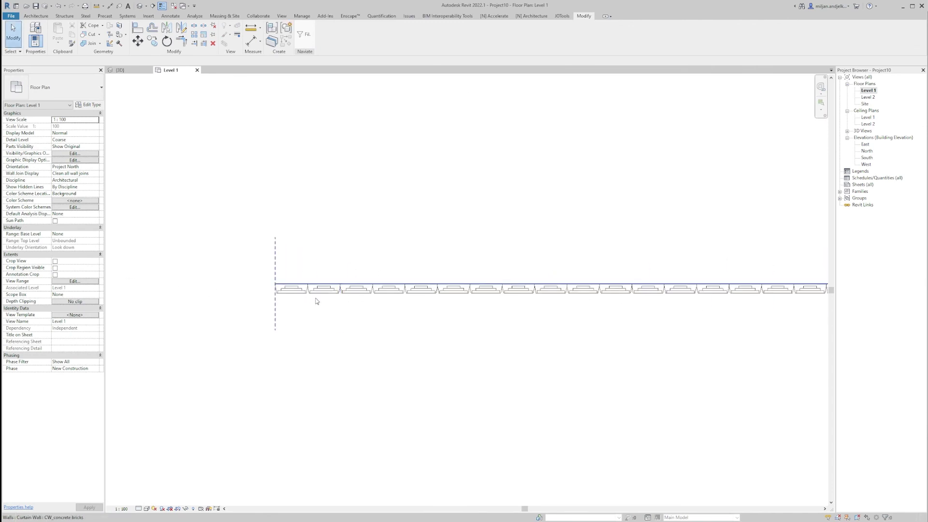
left_click(283, 289)
scroll(285, 289, "up", 2)
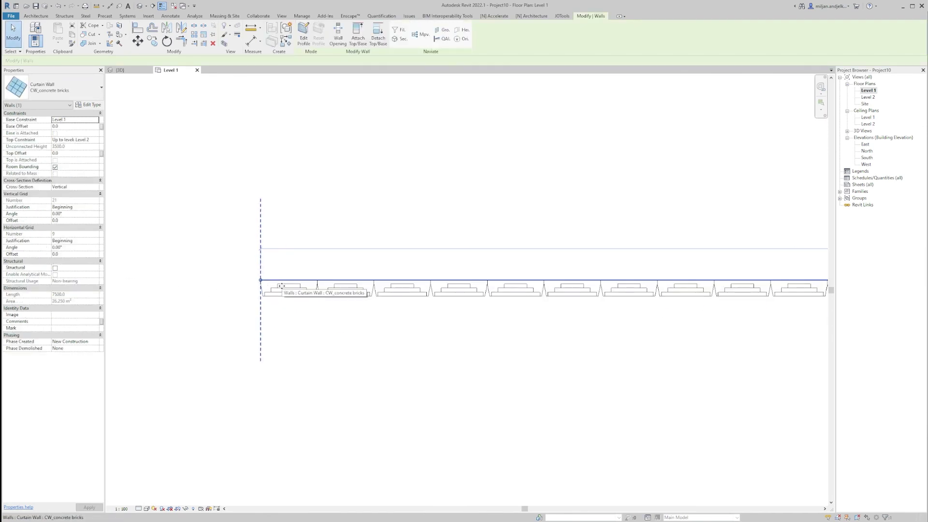
middle_click_drag(281, 286, 296, 304)
key("s")
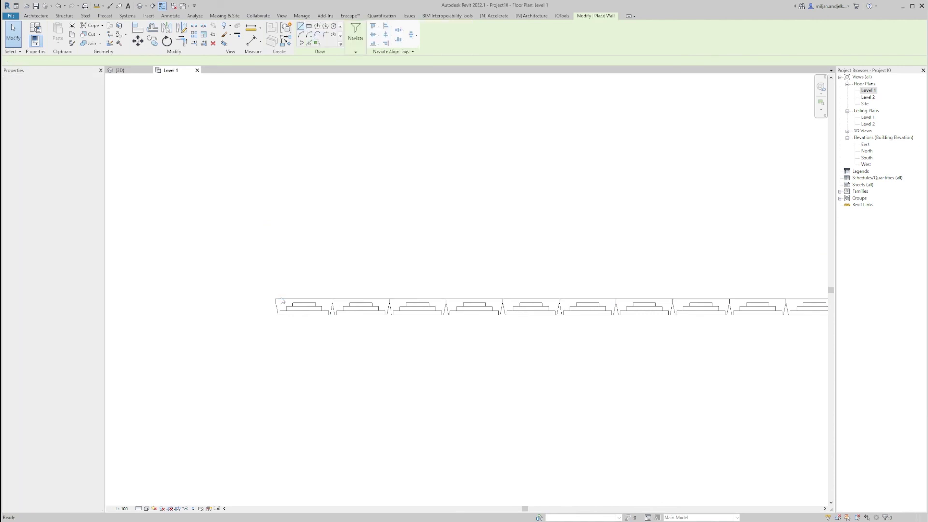
left_click(275, 299)
scroll(270, 329, "down", 4)
left_click(263, 129)
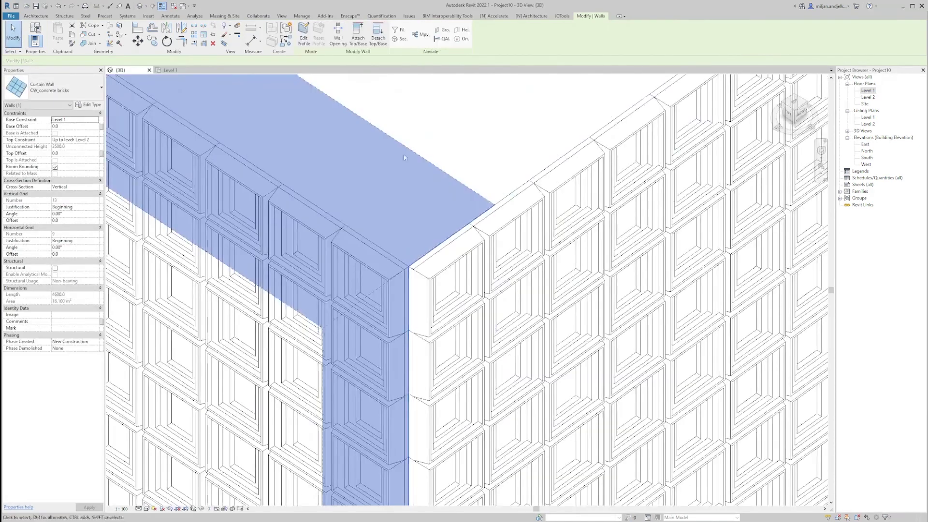
- Clear the wall selection to leave the finished corner of stepped brick panels
key("Escape")
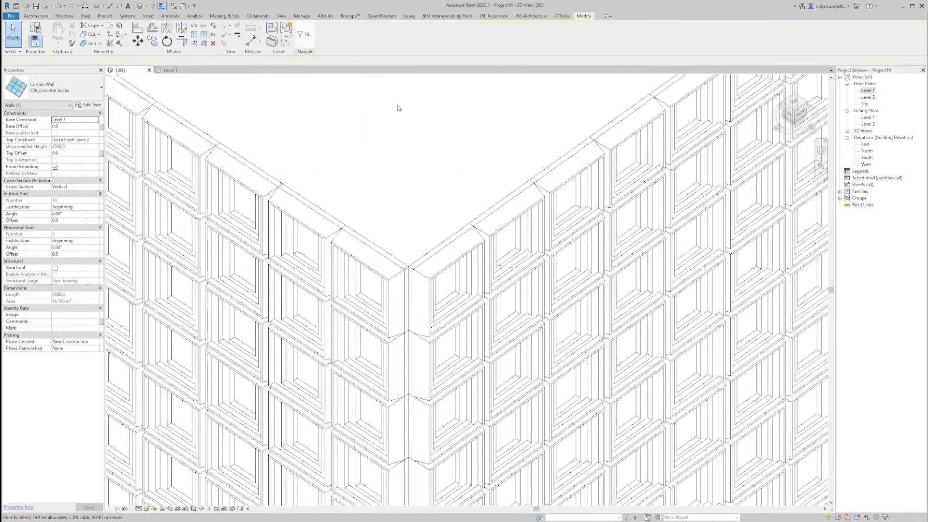